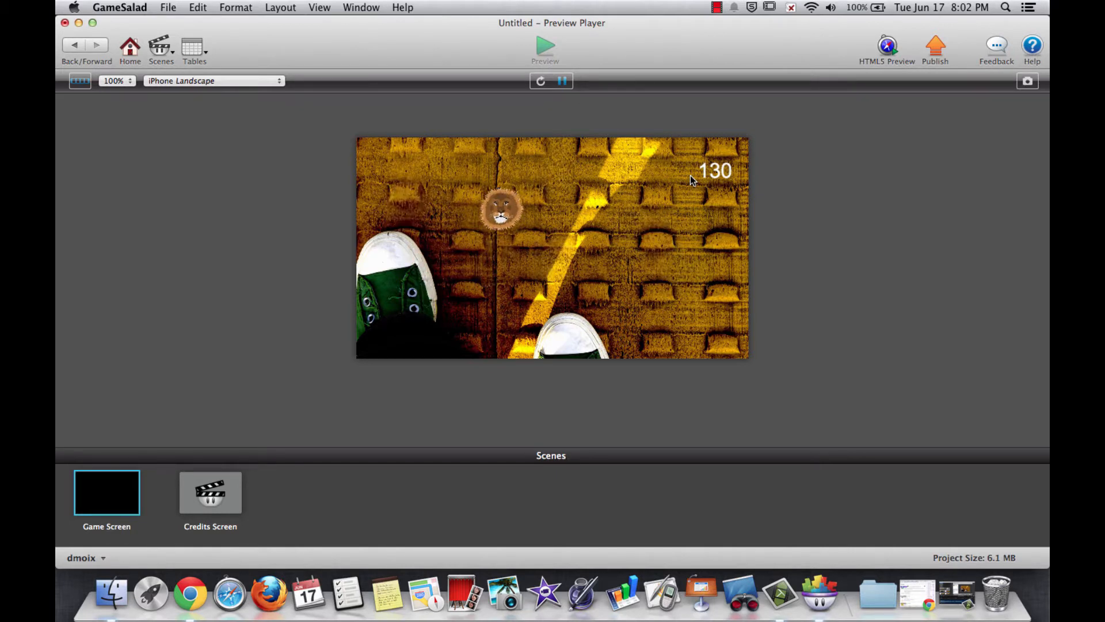
- Duplicate the Lion actor under the name Tiger and give the copy the Cartoon_tiger image
{"action": "left_click", "coordinate": [74, 46]}
{"action": "left_click", "coordinate": [74, 46]}
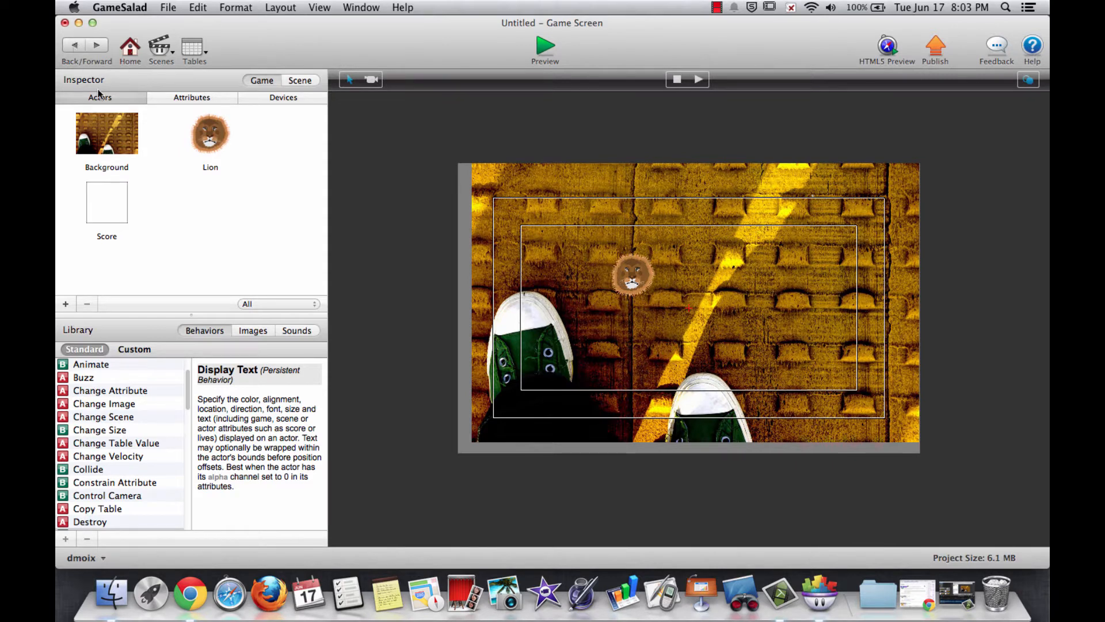
{"action": "left_click", "coordinate": [212, 140]}
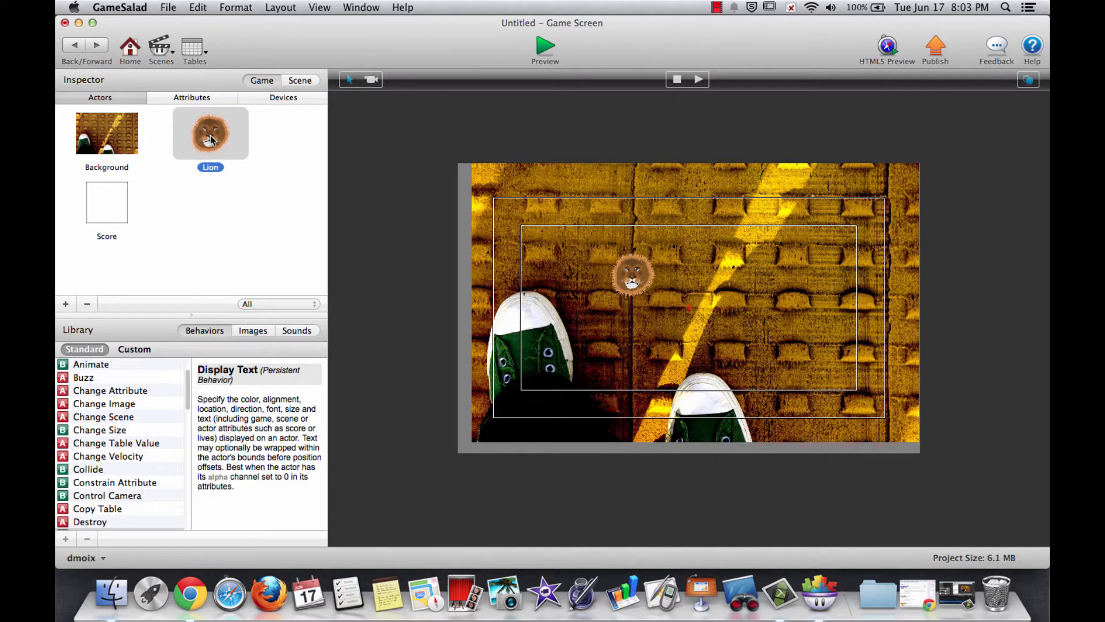
{"action": "left_click_drag", "start_coordinate": [209, 136], "coordinate": [207, 230], "text": "alt"}
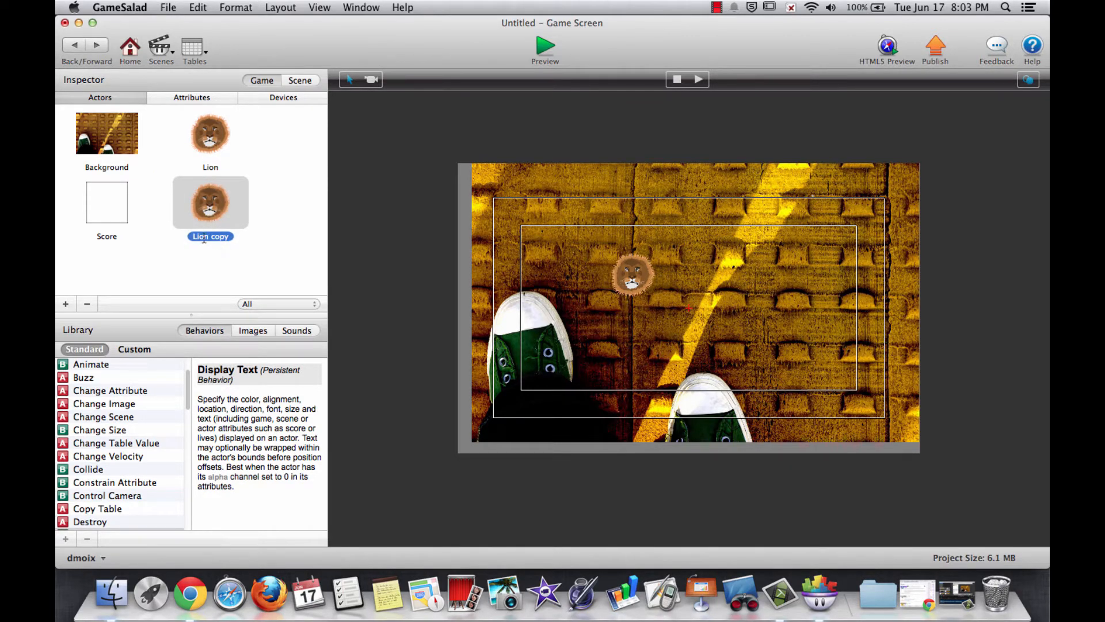
{"action": "left_click", "coordinate": [204, 237]}
{"action": "type", "text": "Tiger"}
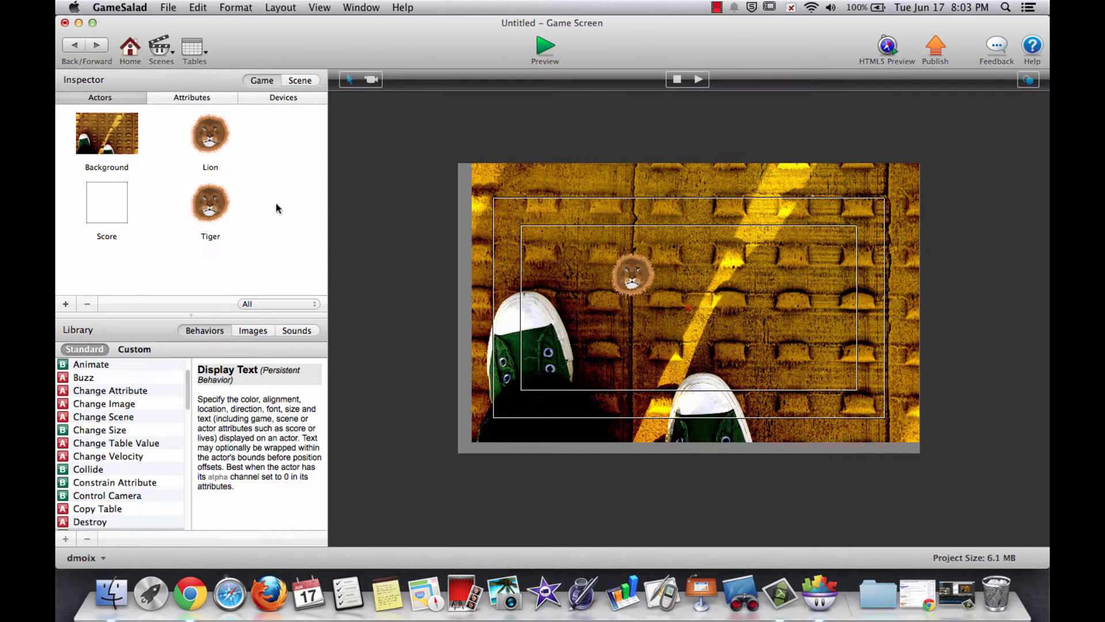
{"action": "key", "text": "Return"}
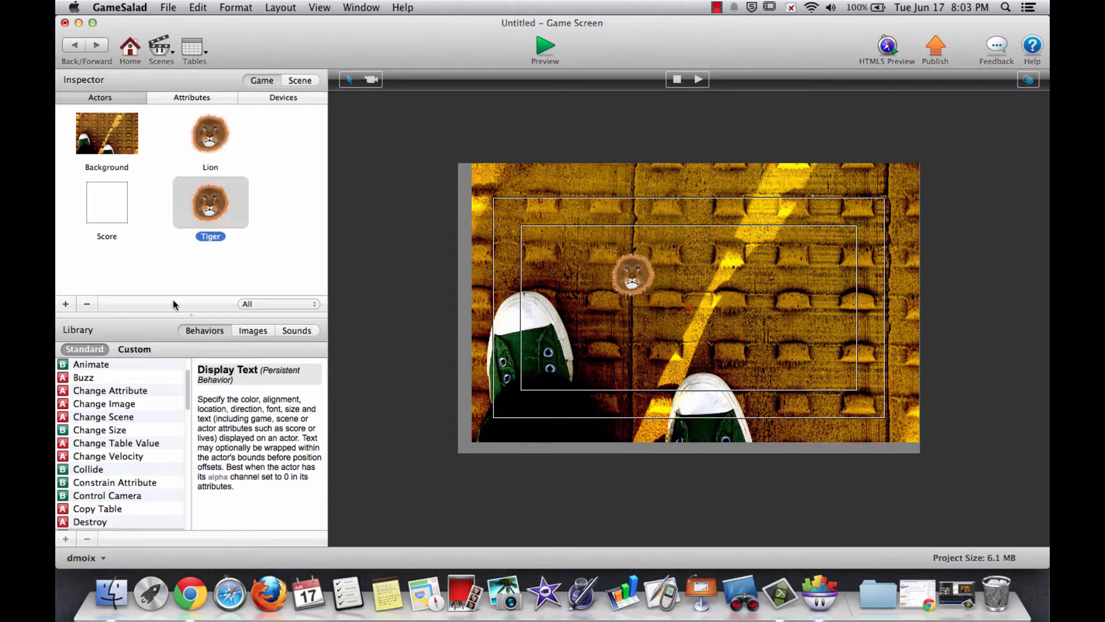
{"action": "left_click", "coordinate": [242, 329]}
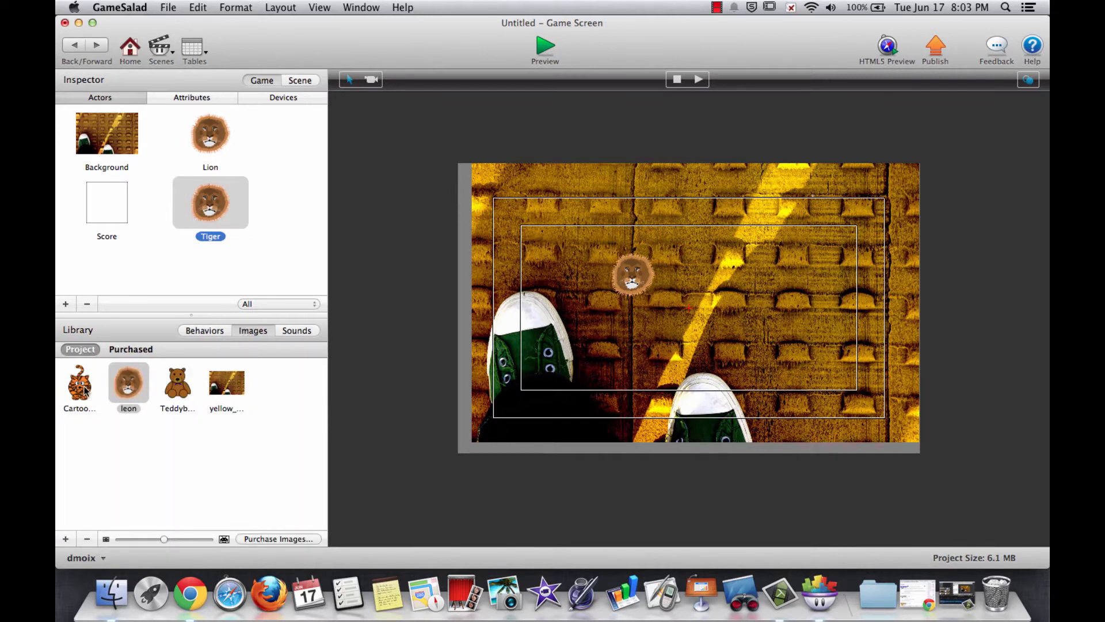
{"action": "left_click_drag", "start_coordinate": [81, 387], "coordinate": [214, 217]}
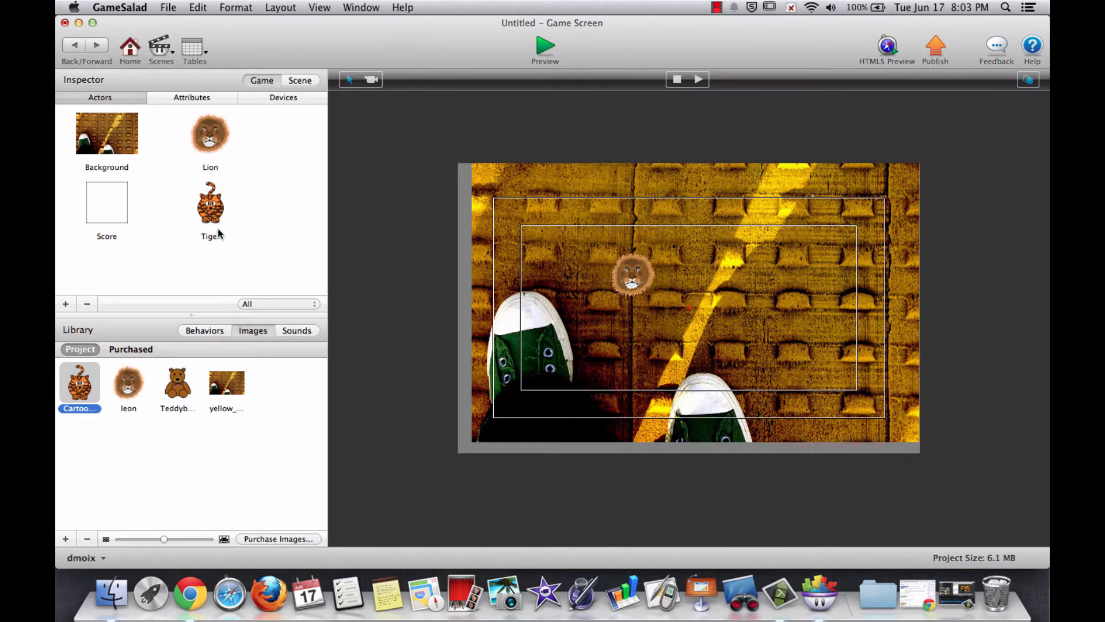
{"action": "double_click", "coordinate": [211, 213]}
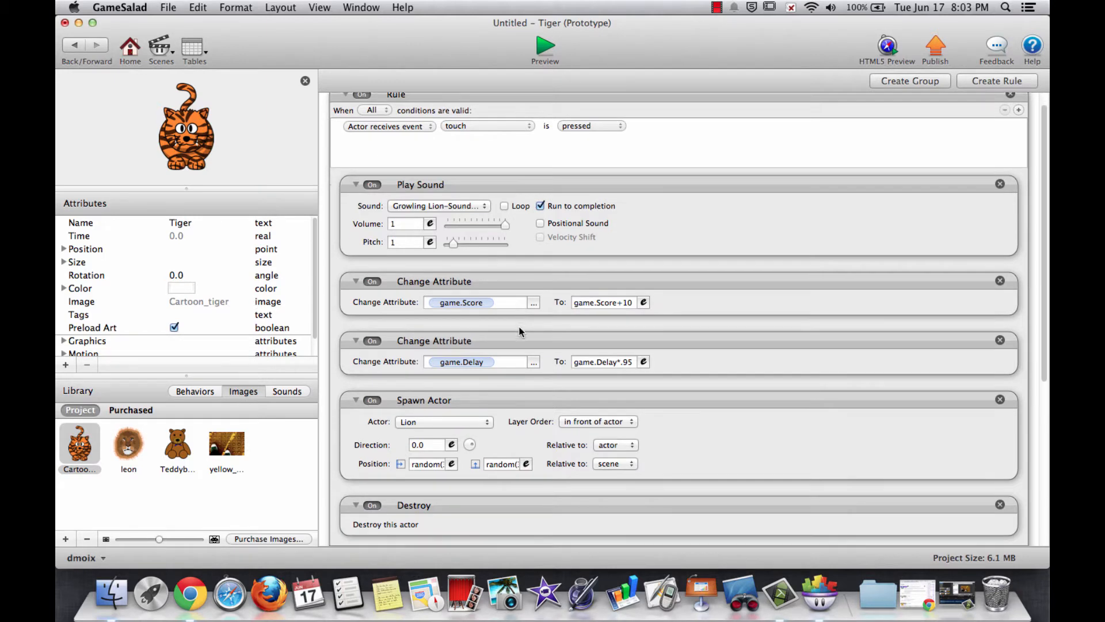
{"action": "scroll", "coordinate": [519, 331], "scroll_direction": "down", "scroll_amount": 5}
{"action": "scroll", "coordinate": [498, 330], "scroll_direction": "down", "scroll_amount": 5}
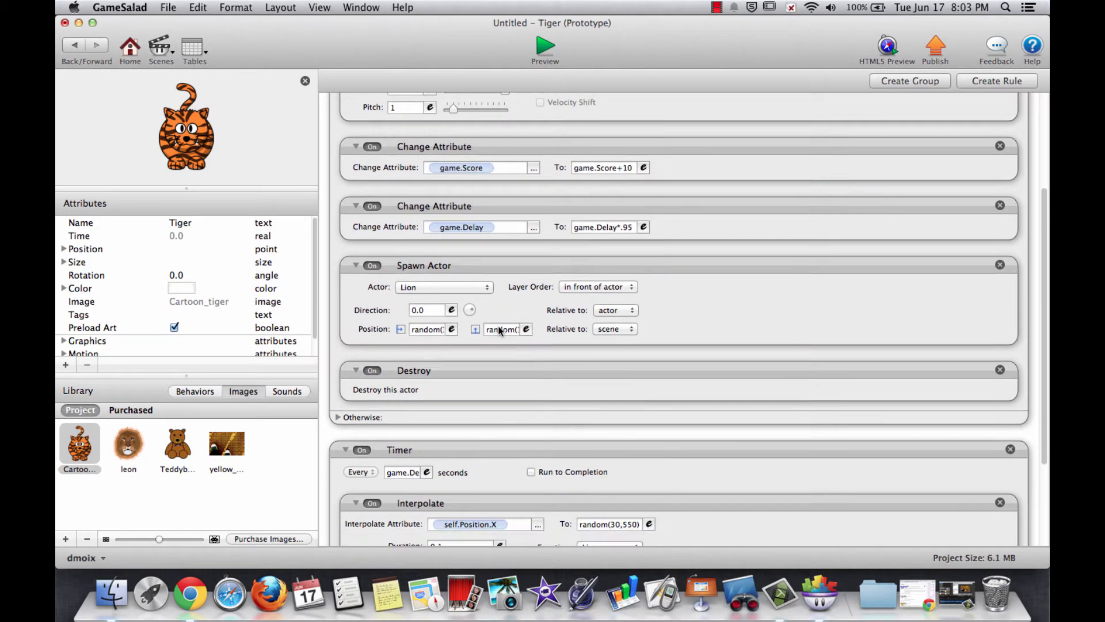
{"action": "scroll", "coordinate": [498, 330], "scroll_direction": "up", "scroll_amount": 10}
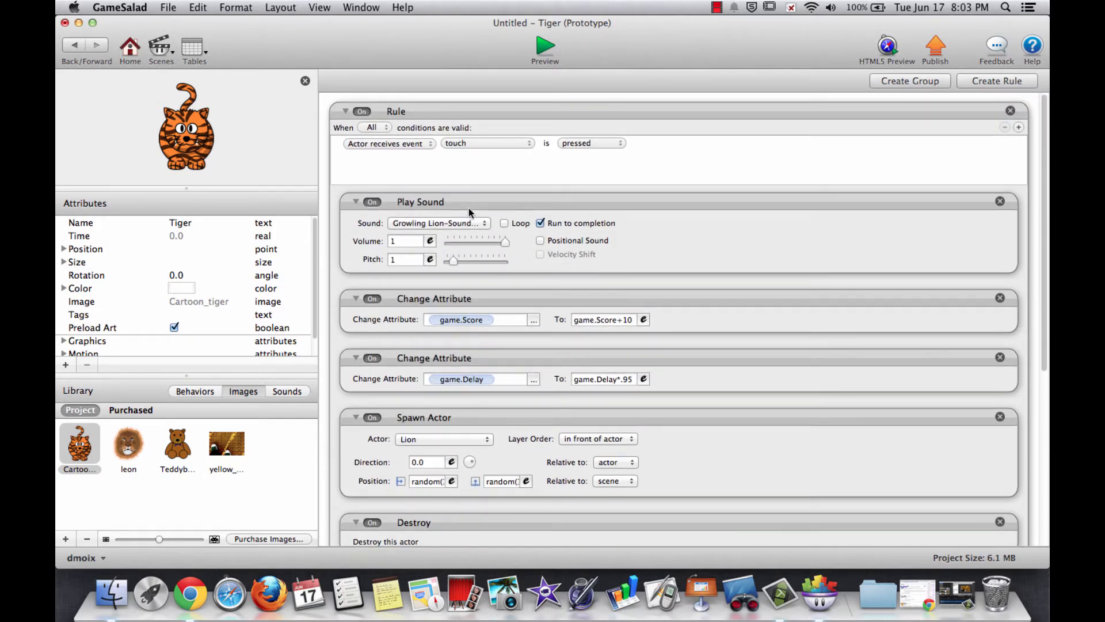
{"action": "left_click", "coordinate": [469, 222]}
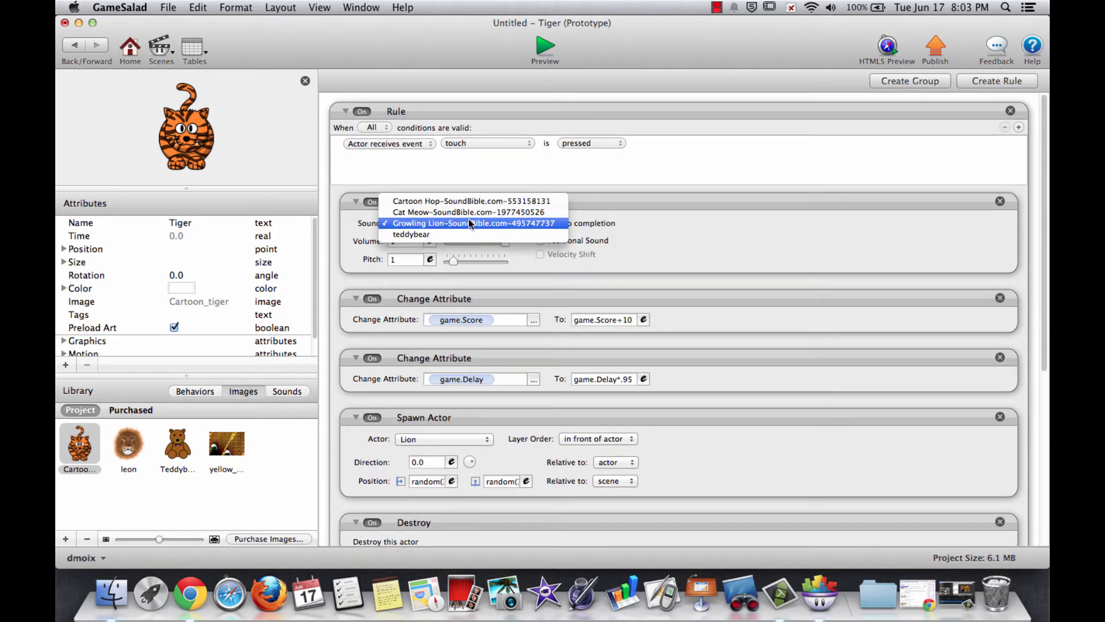
{"action": "left_click", "coordinate": [451, 212]}
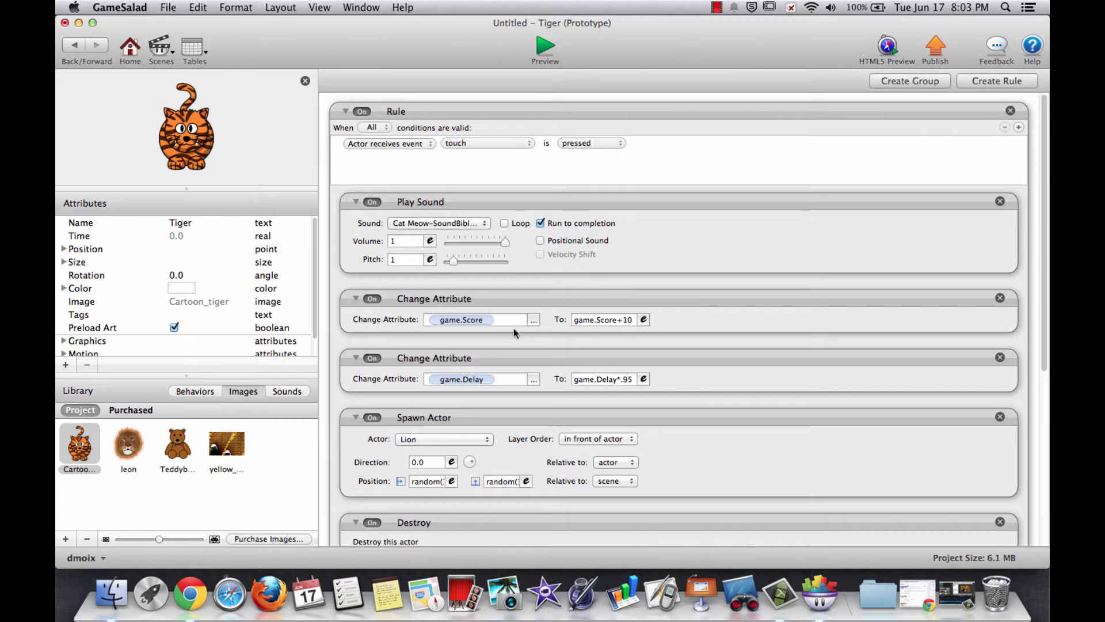
- Edit the Tiger's score Change Attribute expression to game.Score+5
{"action": "scroll", "coordinate": [497, 358], "scroll_direction": "down", "scroll_amount": 2}
{"action": "scroll", "coordinate": [497, 358], "scroll_direction": "down", "scroll_amount": 1}
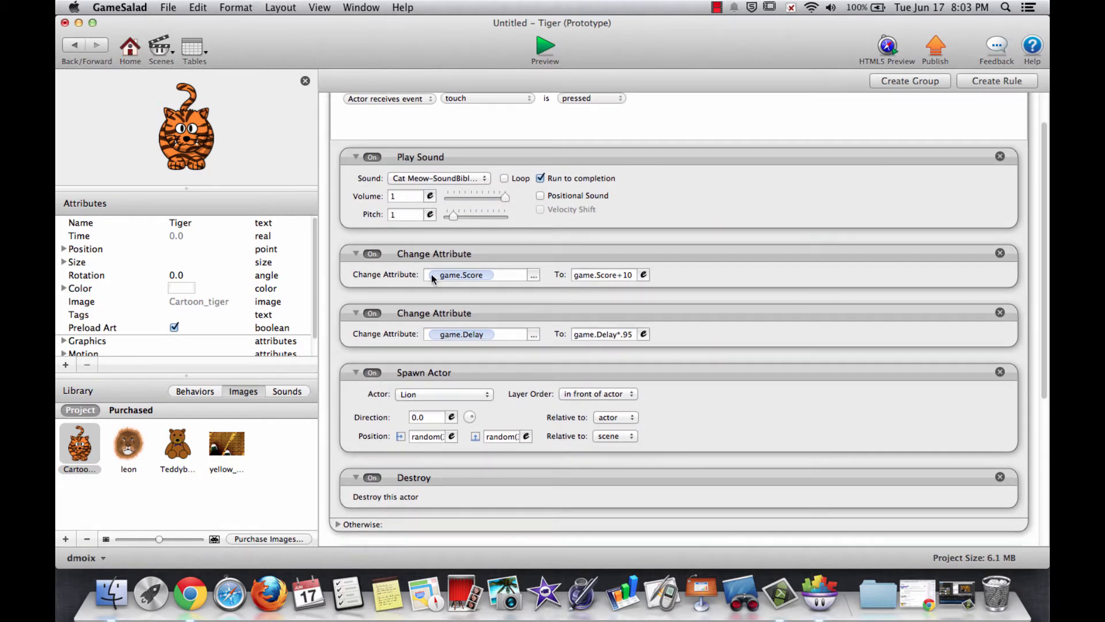
{"action": "left_click", "coordinate": [631, 274]}
{"action": "left_click", "coordinate": [649, 274]}
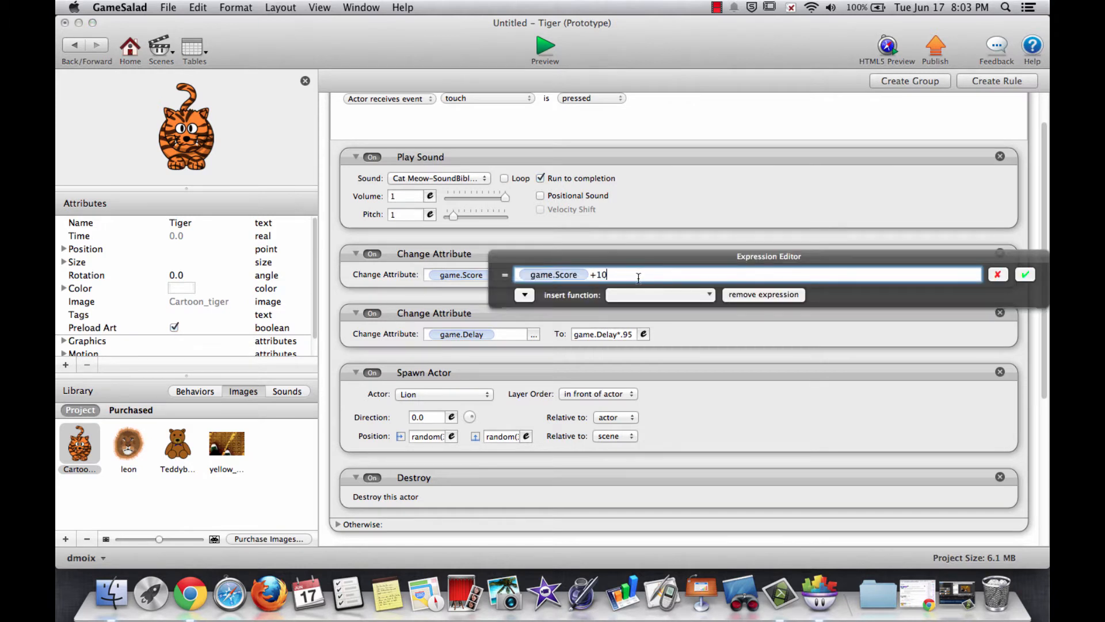
{"action": "key", "text": "BackSpace"}
{"action": "key", "text": "BackSpace"}
{"action": "left_click", "coordinate": [1026, 275]}
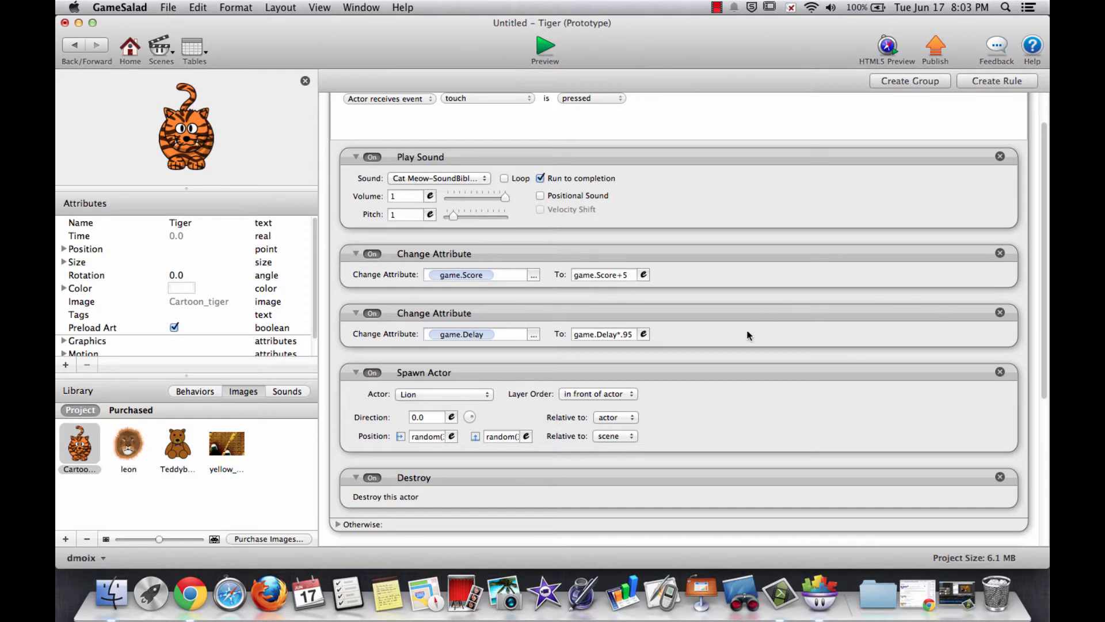
- Set the actor produced by the Tiger's Spawn Actor behavior to Tiger
{"action": "scroll", "coordinate": [742, 342], "scroll_direction": "down", "scroll_amount": 3}
{"action": "scroll", "coordinate": [741, 340], "scroll_direction": "down", "scroll_amount": 1}
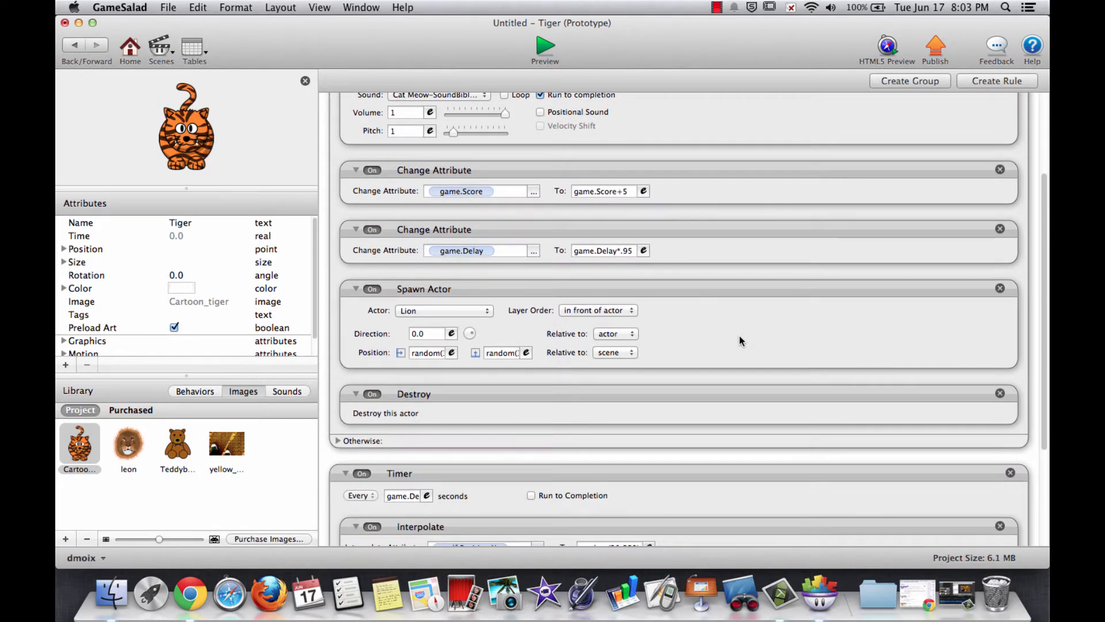
{"action": "scroll", "coordinate": [740, 342], "scroll_direction": "down", "scroll_amount": 1}
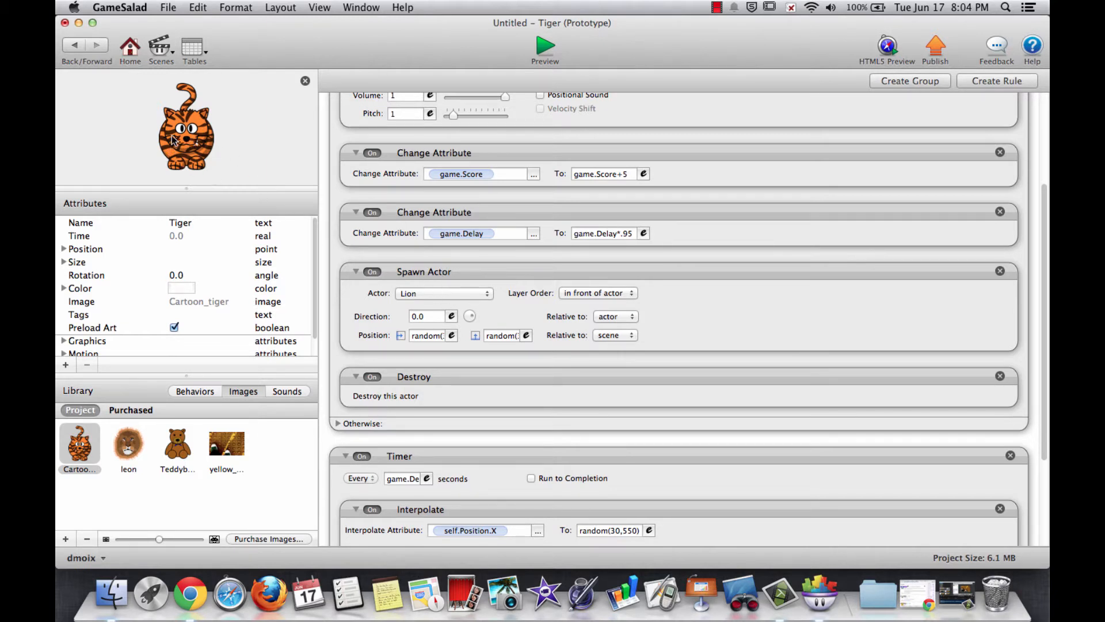
{"action": "left_click", "coordinate": [439, 294]}
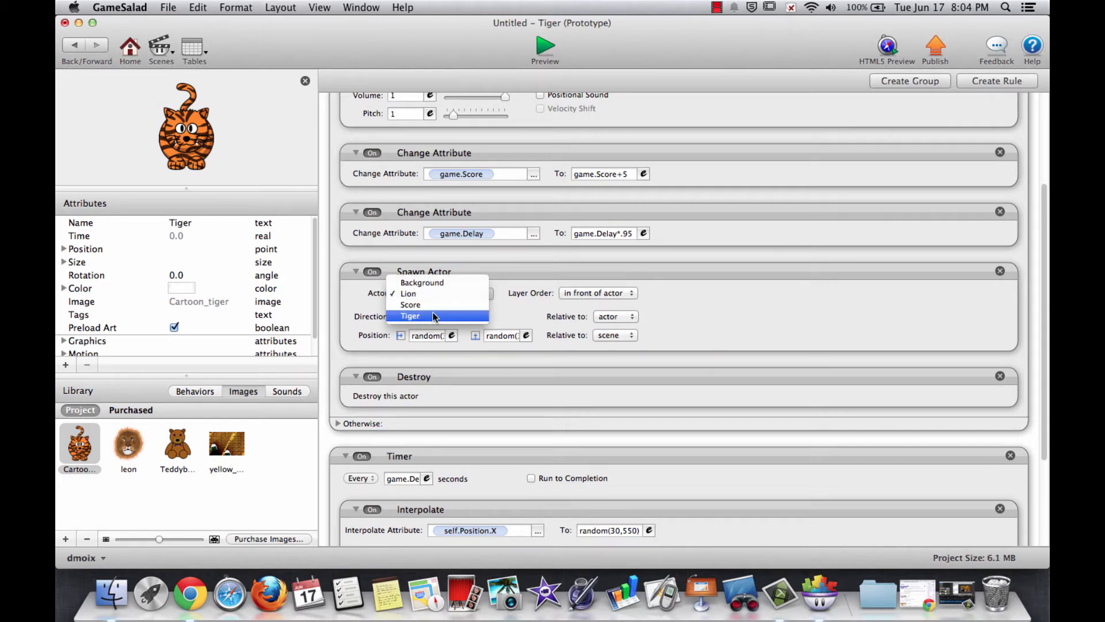
{"action": "left_click", "coordinate": [433, 316]}
- Change the Tiger's Timer interval expression to game.Delay*12
{"action": "scroll", "coordinate": [433, 316], "scroll_direction": "down", "scroll_amount": 3}
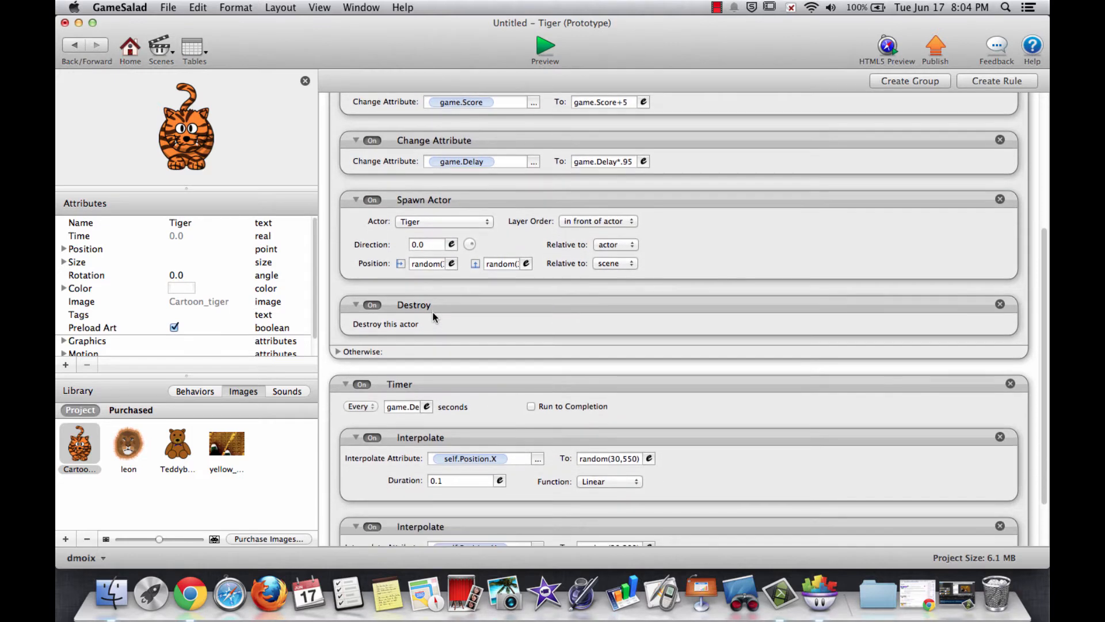
{"action": "scroll", "coordinate": [433, 316], "scroll_direction": "down", "scroll_amount": 3}
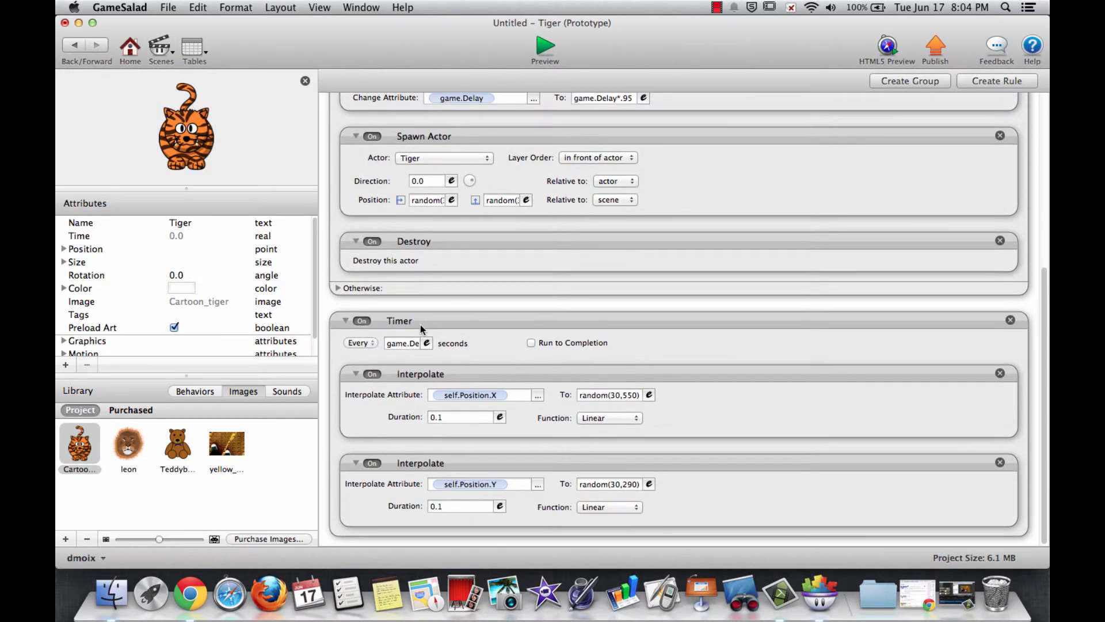
{"action": "left_click", "coordinate": [404, 345]}
{"action": "left_click", "coordinate": [423, 344]}
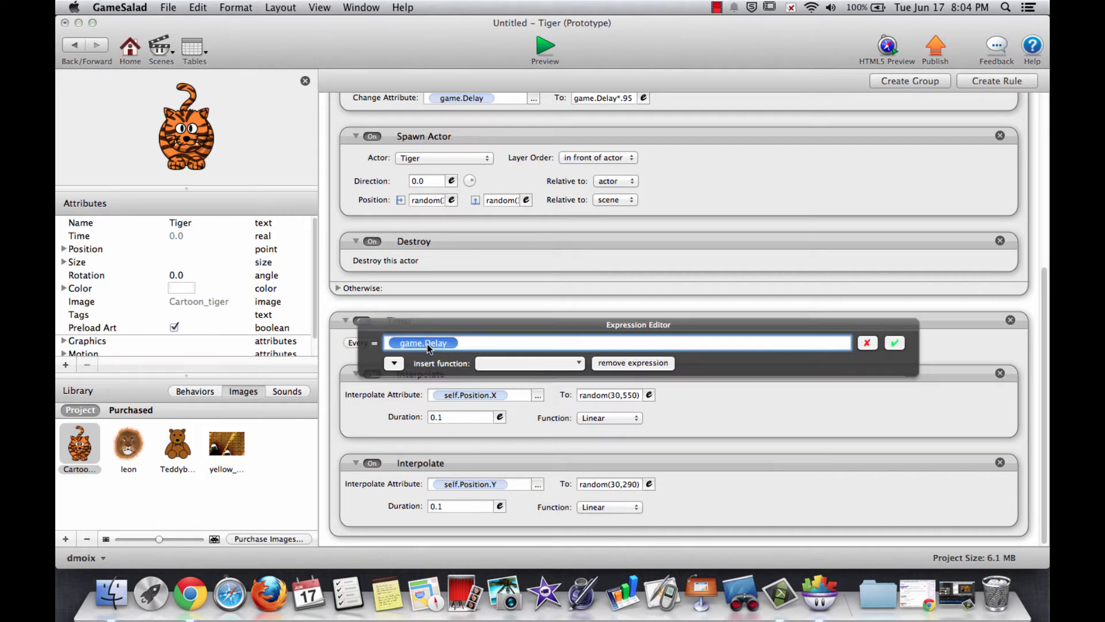
{"action": "left_click", "coordinate": [461, 344]}
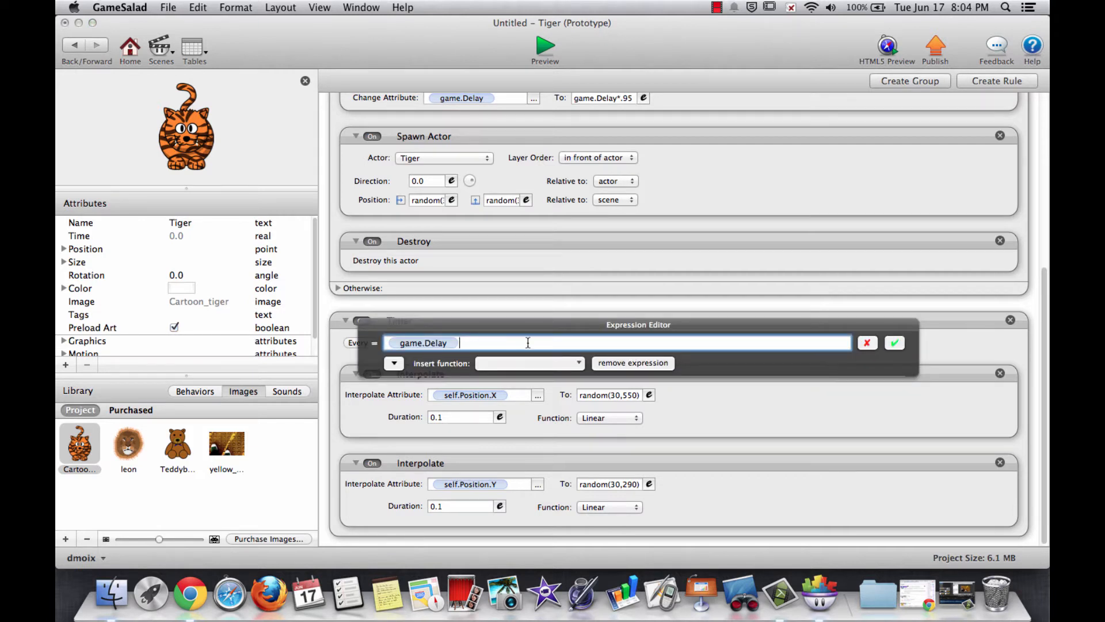
{"action": "type", "text": "*12"}
{"action": "left_click", "coordinate": [893, 344]}
- Set the Tiger actor's size to a width of 40 and a height of 60
{"action": "scroll", "coordinate": [707, 338], "scroll_direction": "up", "scroll_amount": 1}
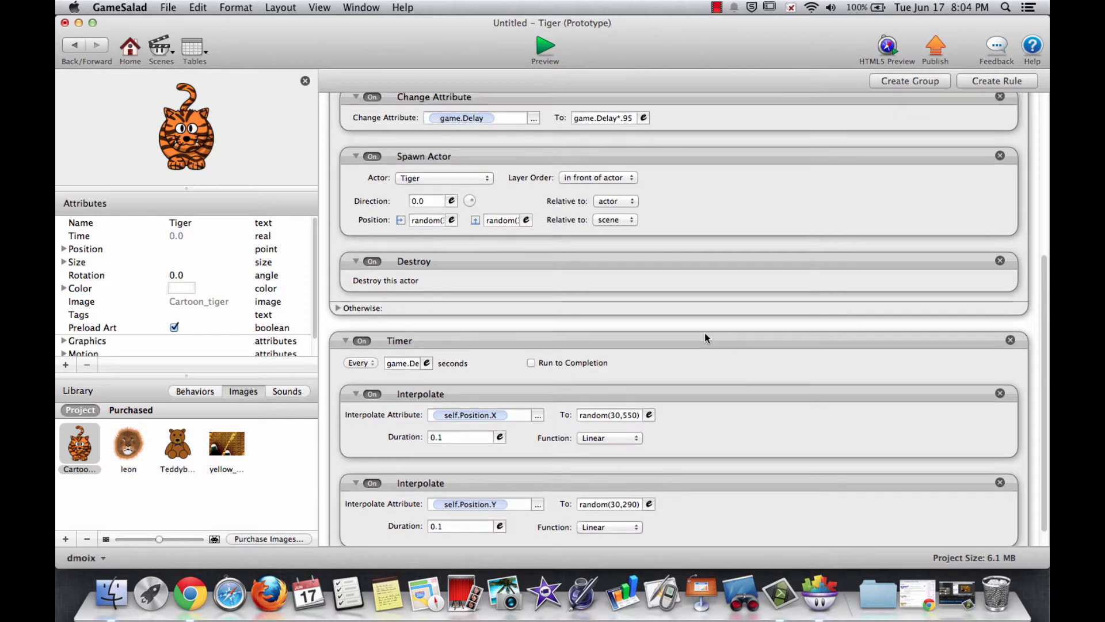
{"action": "scroll", "coordinate": [705, 332], "scroll_direction": "up", "scroll_amount": 10}
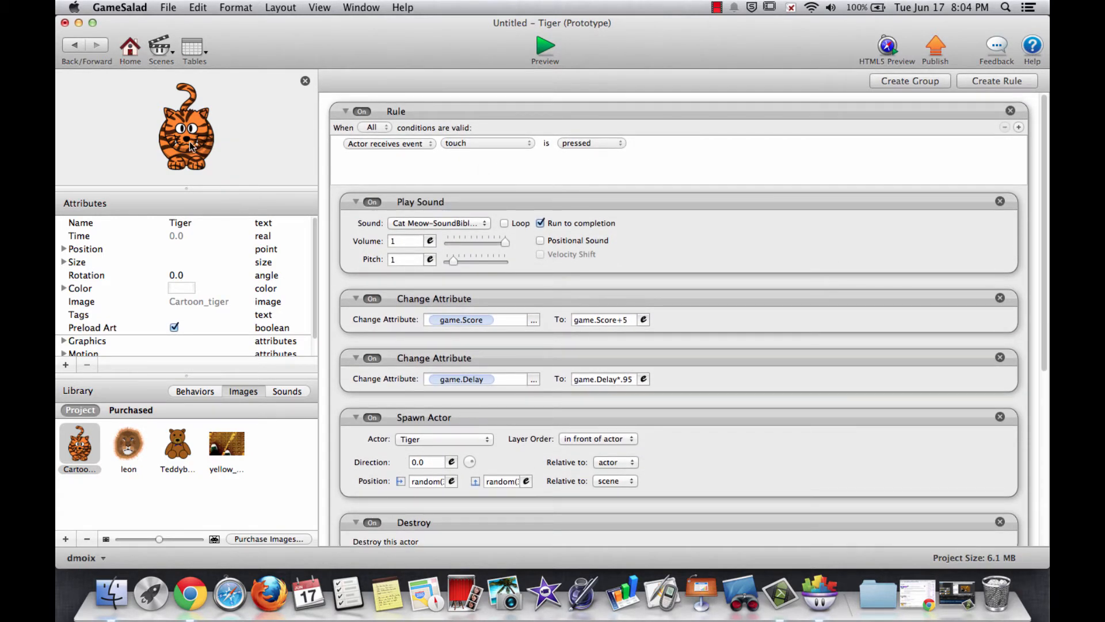
{"action": "left_click", "coordinate": [64, 262]}
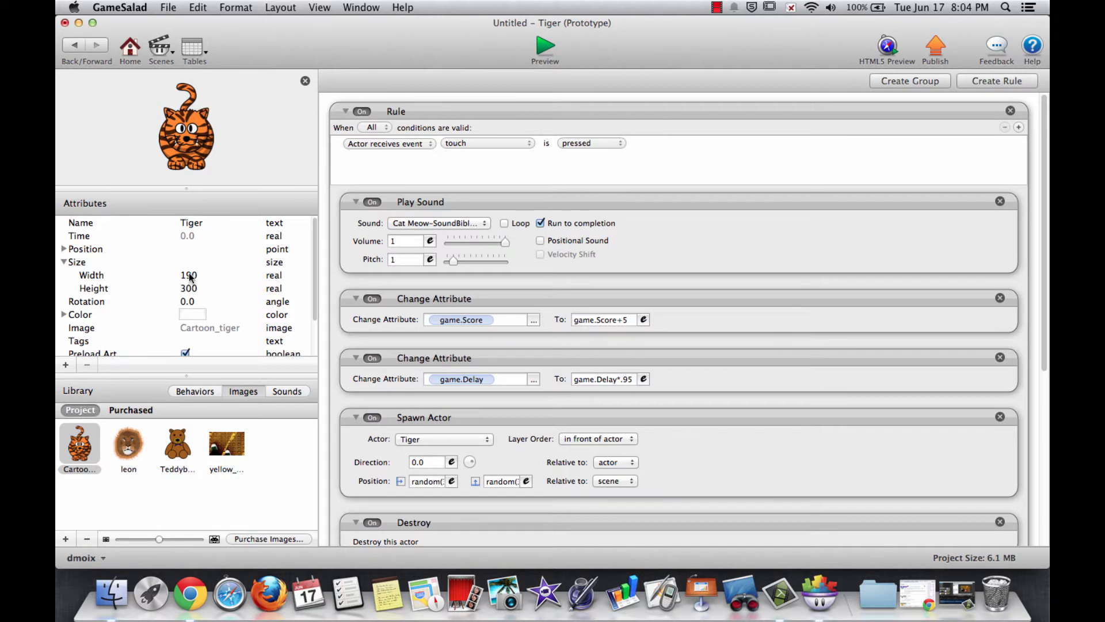
{"action": "double_click", "coordinate": [189, 275]}
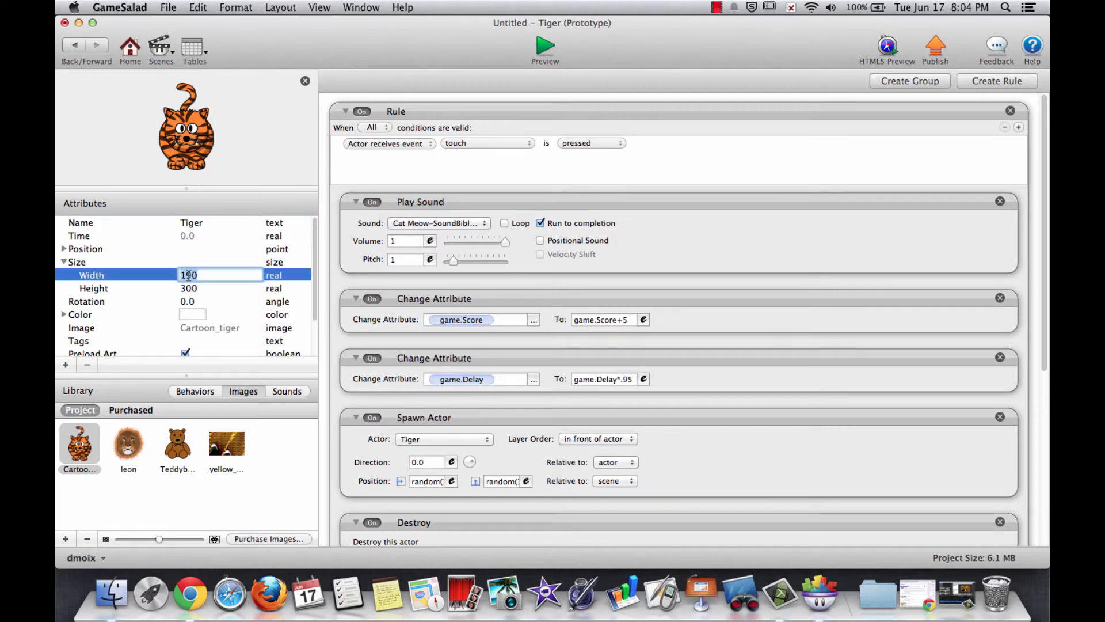
{"action": "type", "text": "40"}
{"action": "double_click", "coordinate": [188, 288]}
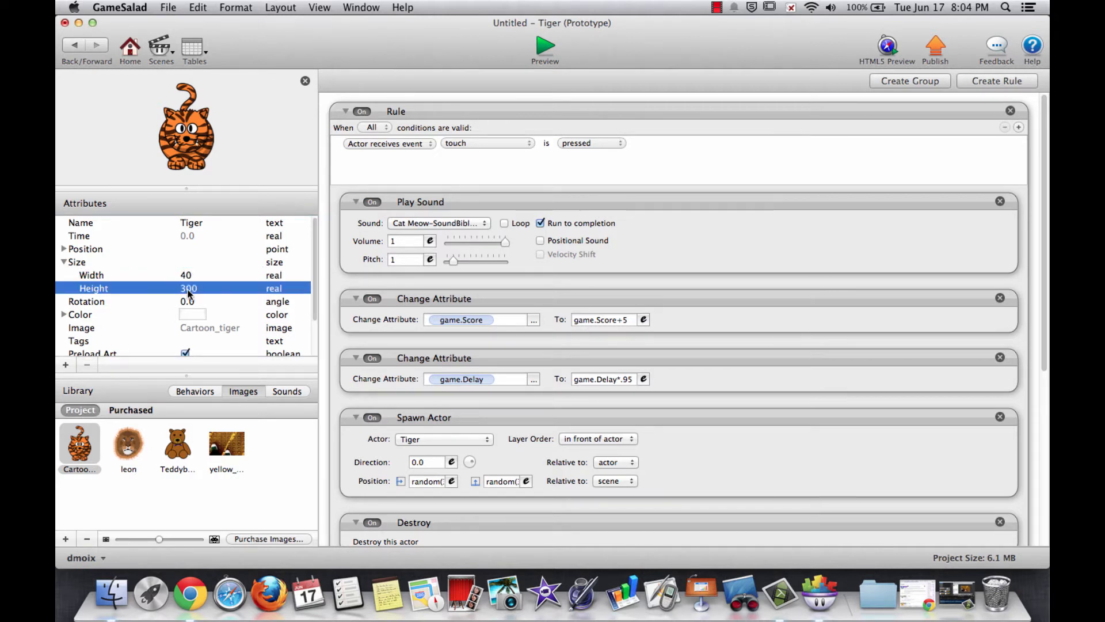
{"action": "type", "text": "60"}
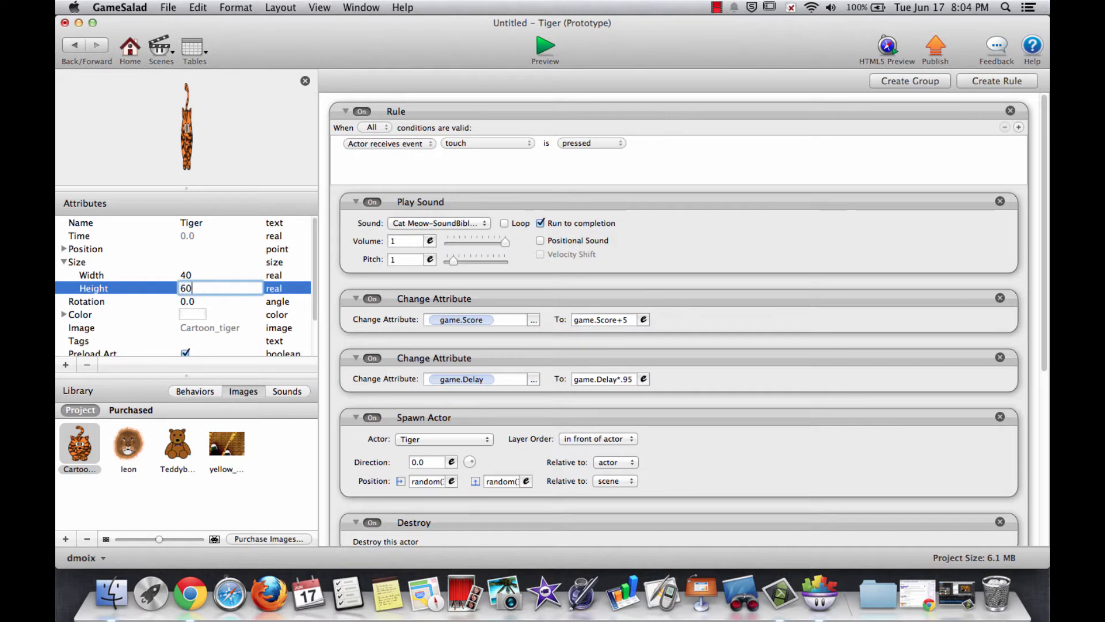
{"action": "left_click", "coordinate": [207, 275]}
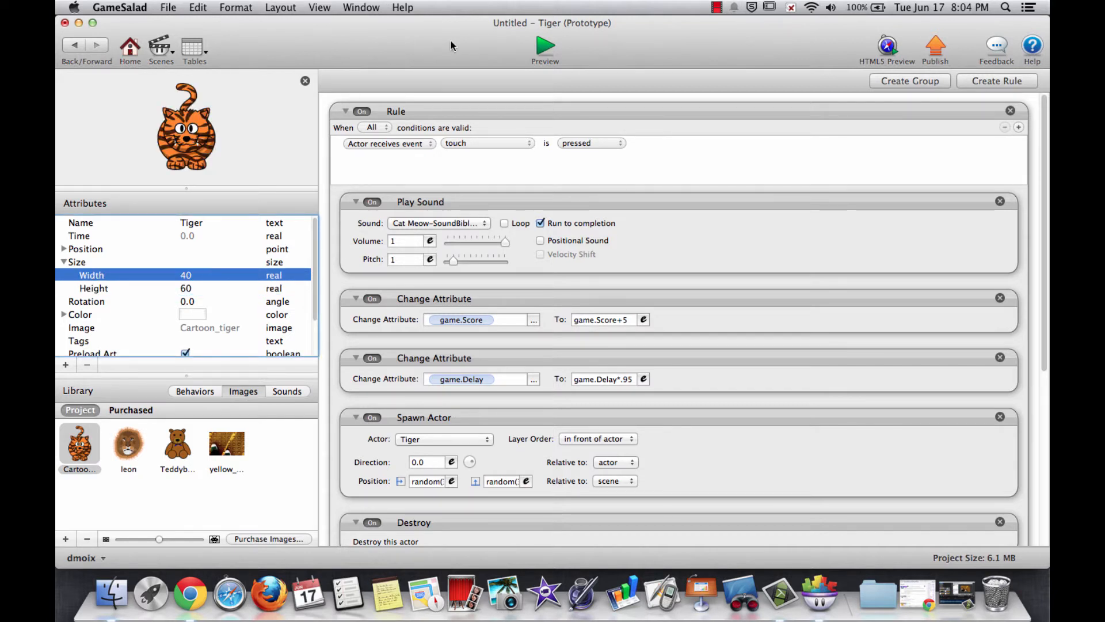
- Return to the Game Screen scene and place a Tiger actor on the background, to the right of the lion
{"action": "left_click", "coordinate": [128, 49]}
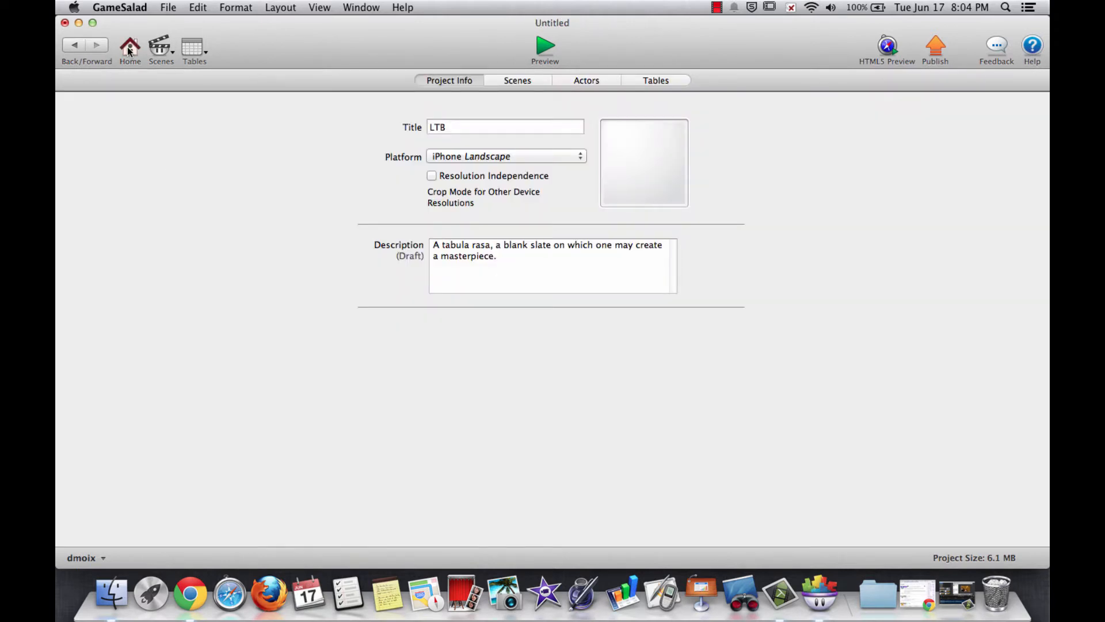
{"action": "left_click", "coordinate": [518, 80]}
{"action": "double_click", "coordinate": [113, 132]}
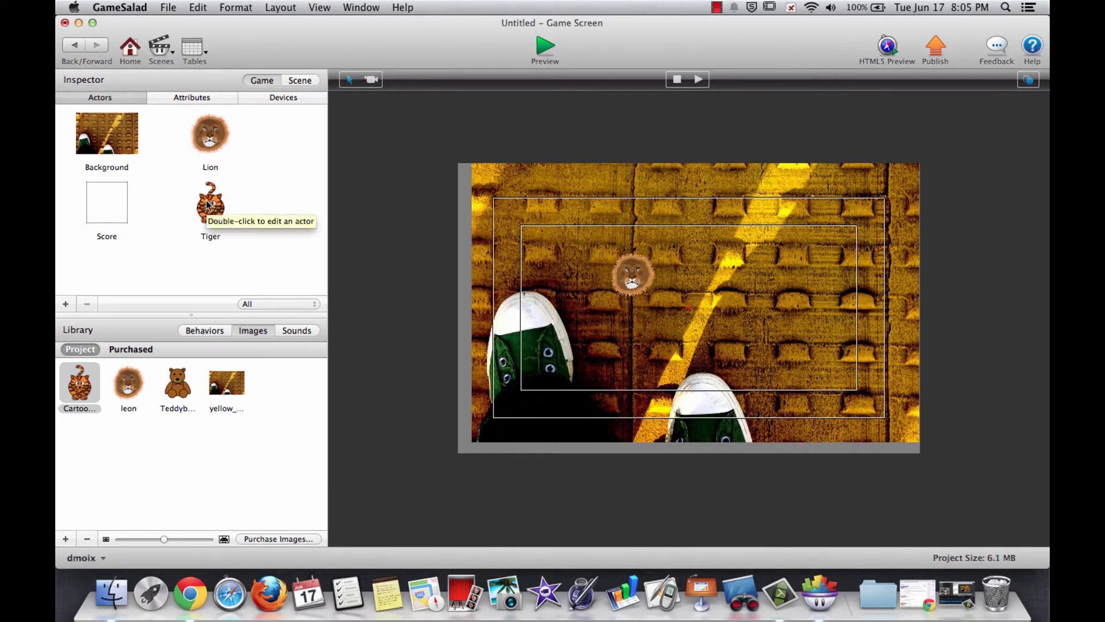
{"action": "left_click_drag", "start_coordinate": [210, 202], "coordinate": [723, 292]}
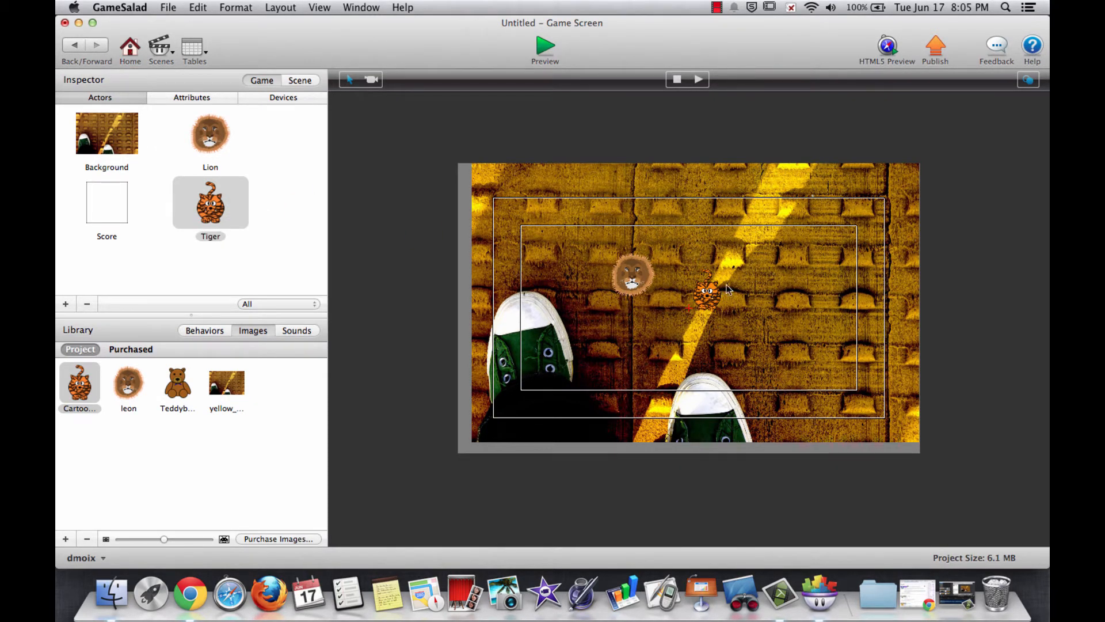
{"action": "left_click_drag", "start_coordinate": [703, 298], "coordinate": [726, 287]}
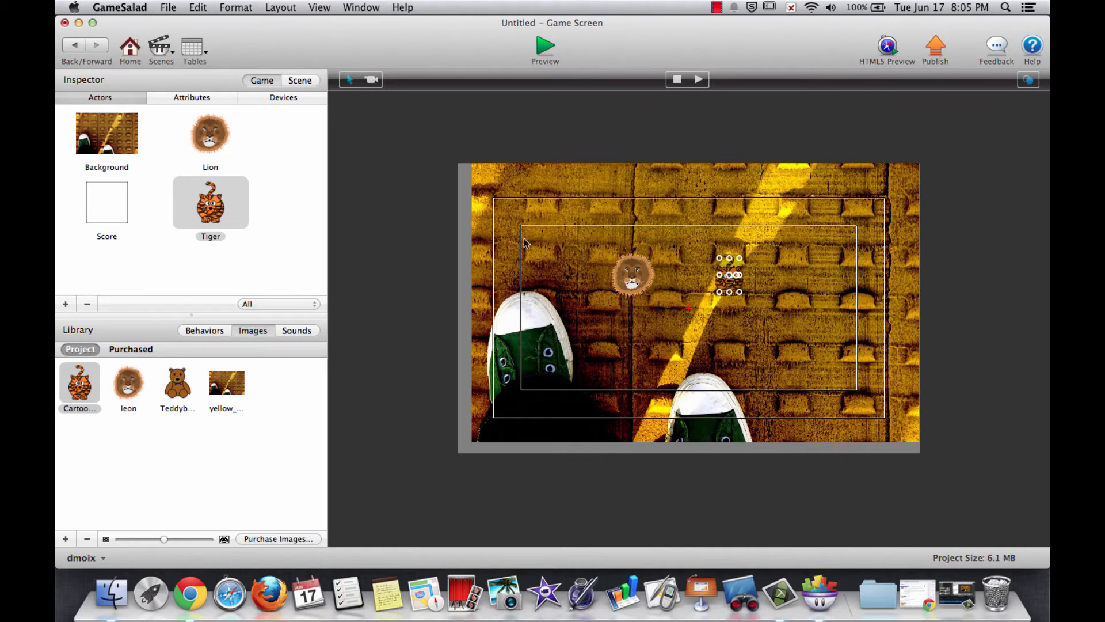
- Preview the game and touch the moving tiger to test its sound, scoring and respawning
{"action": "left_click", "coordinate": [544, 49]}
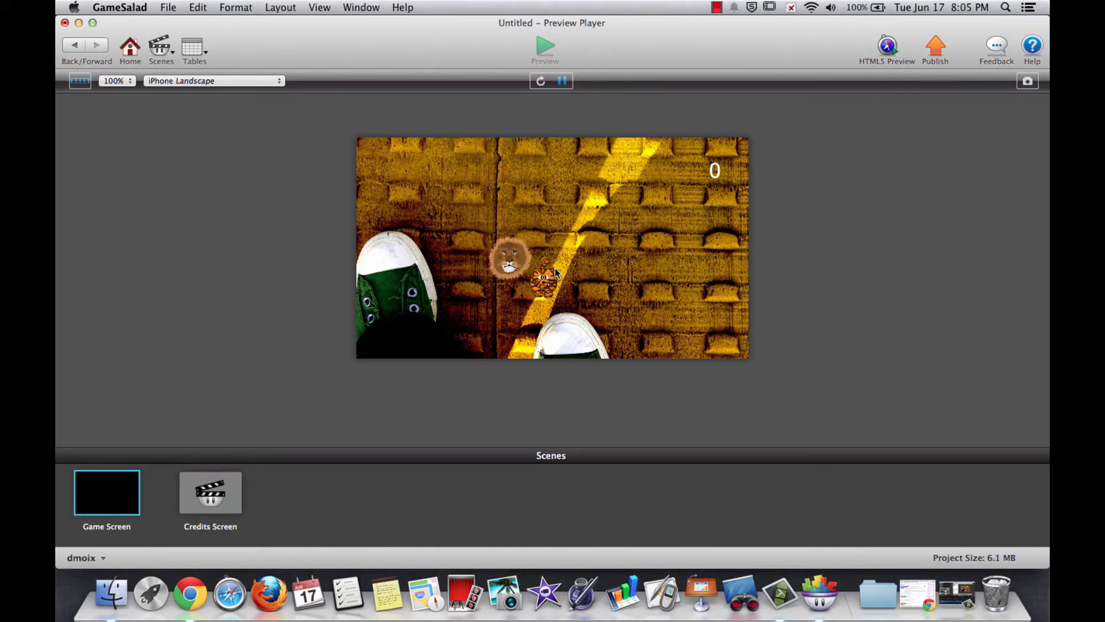
{"action": "left_click", "coordinate": [547, 273]}
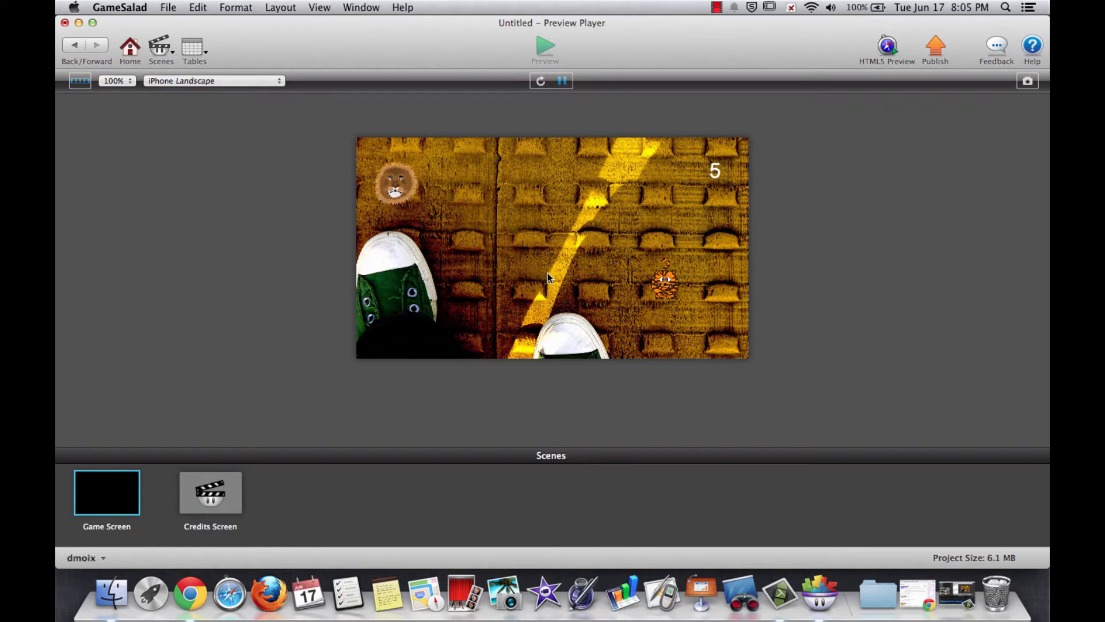
- Keep touching the moving lion and tiger in the running preview to test their scoring and respawning
{"action": "left_click", "coordinate": [514, 329]}
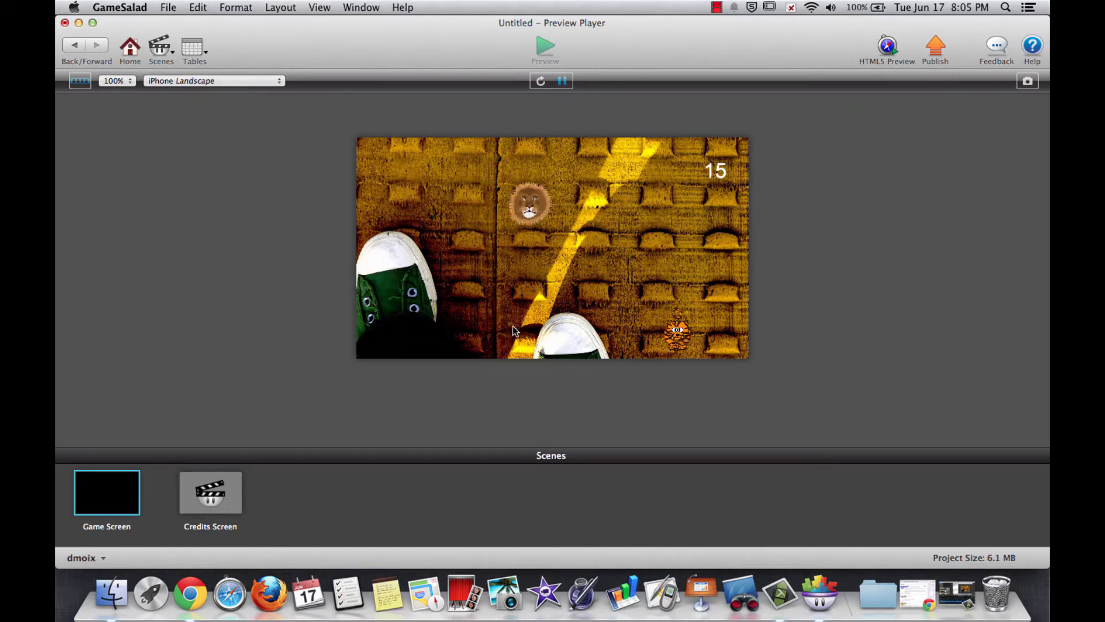
{"action": "left_click", "coordinate": [654, 291]}
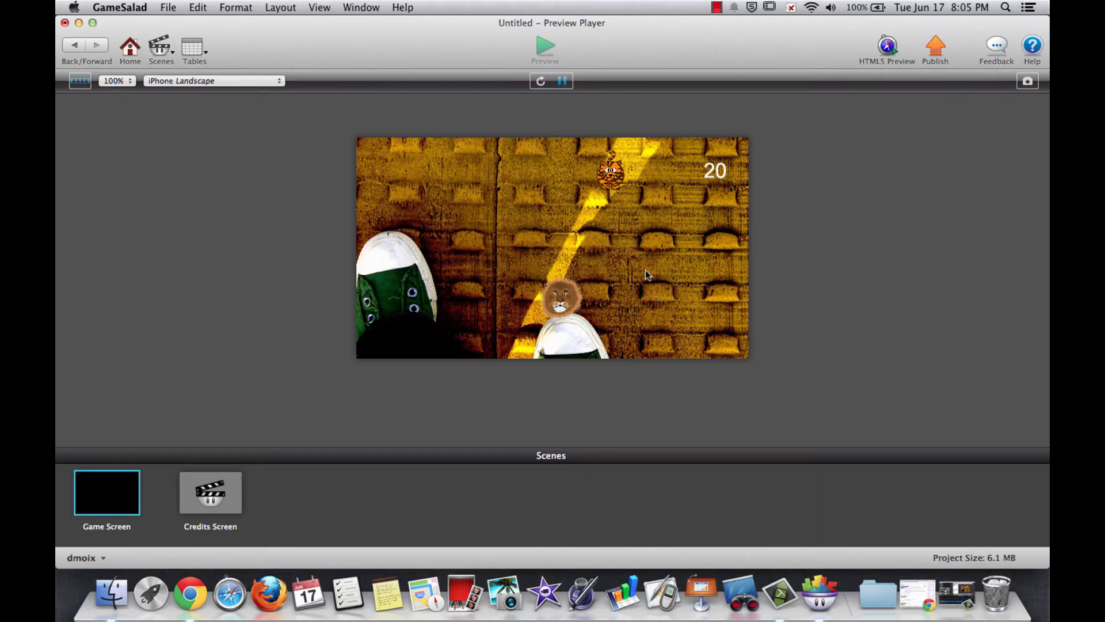
{"action": "left_click", "coordinate": [638, 278]}
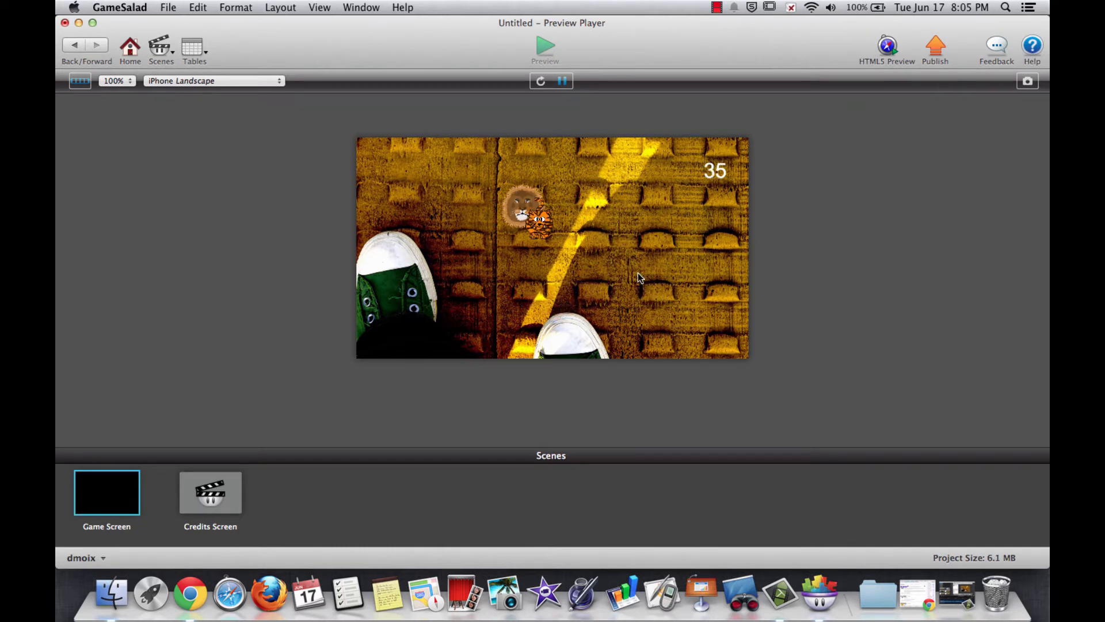
{"action": "left_click", "coordinate": [697, 224]}
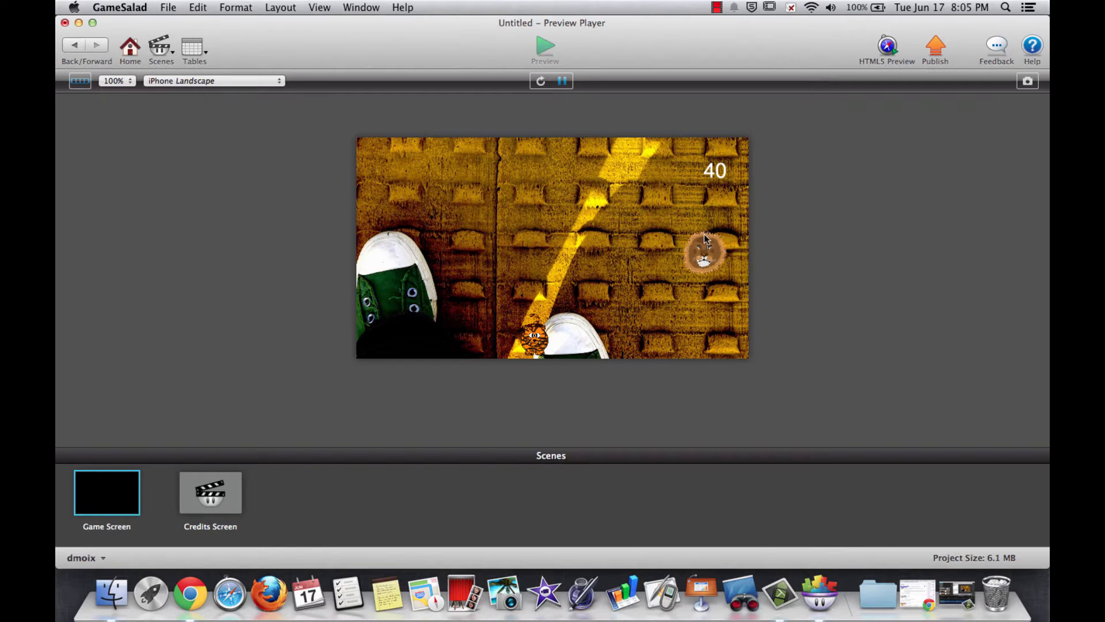
{"action": "left_click", "coordinate": [552, 301]}
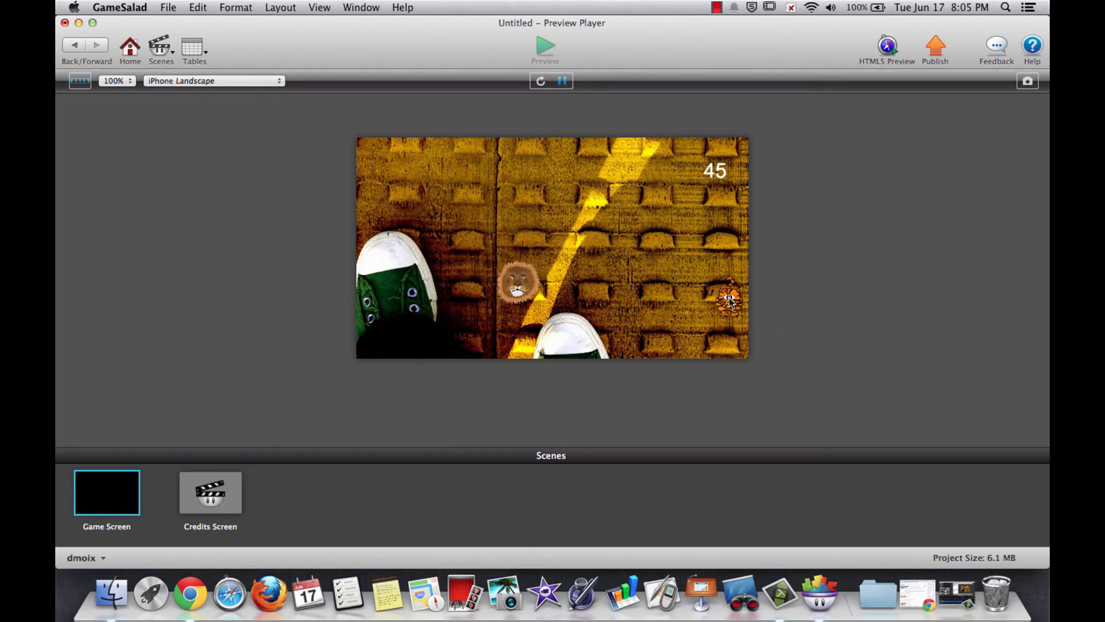
{"action": "left_click", "coordinate": [614, 268]}
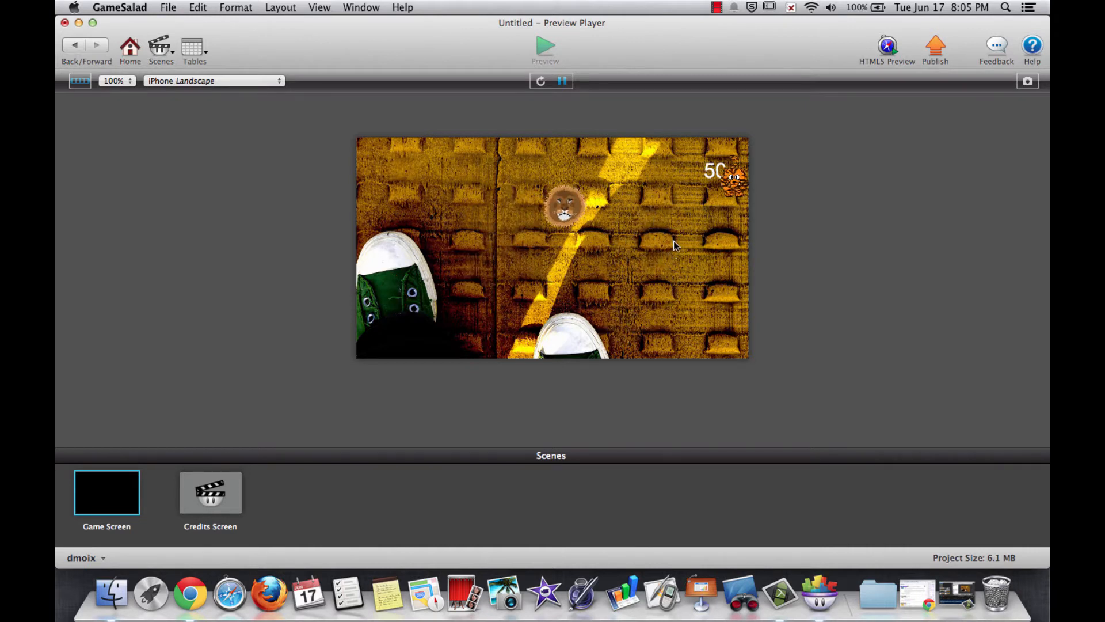
{"action": "left_click", "coordinate": [538, 195]}
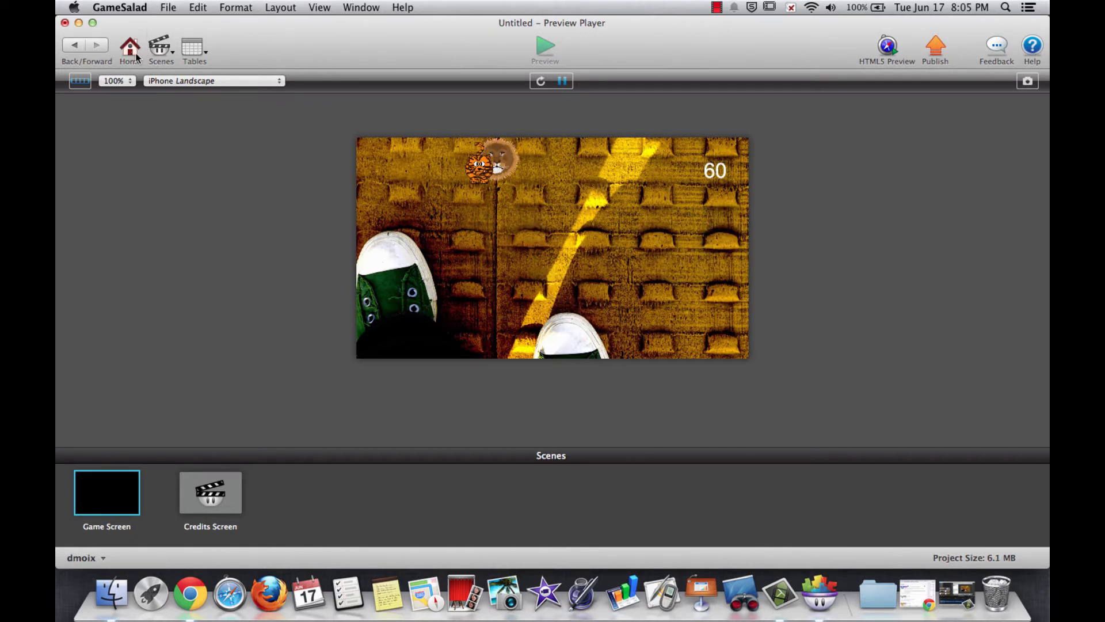
- Return to the Game Screen scene and duplicate the Tiger actor
{"action": "left_click", "coordinate": [164, 47]}
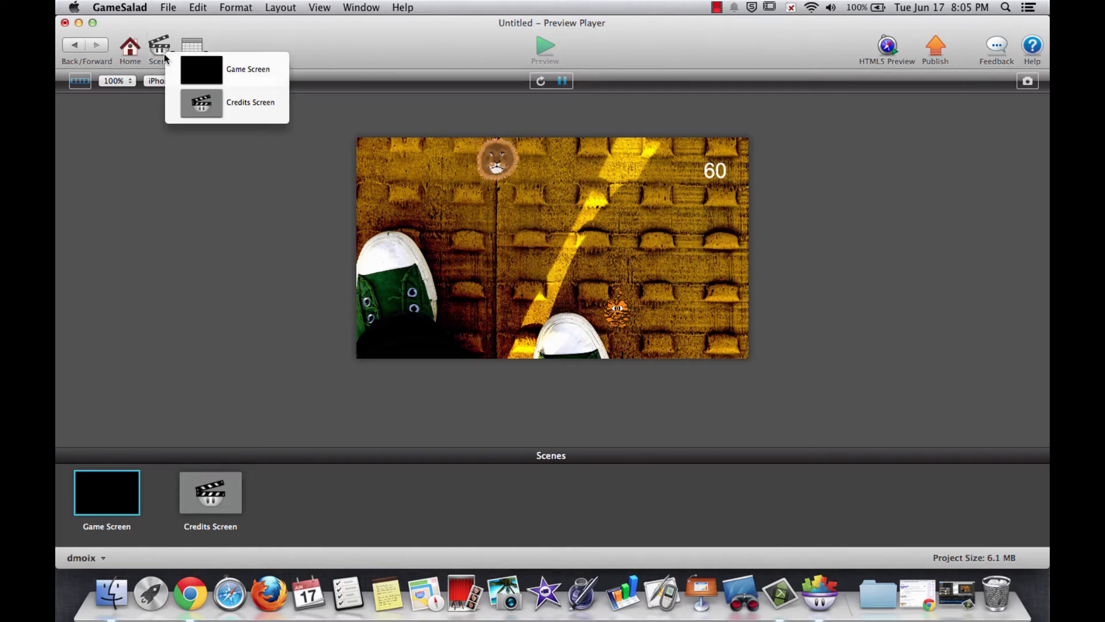
{"action": "left_click", "coordinate": [209, 70]}
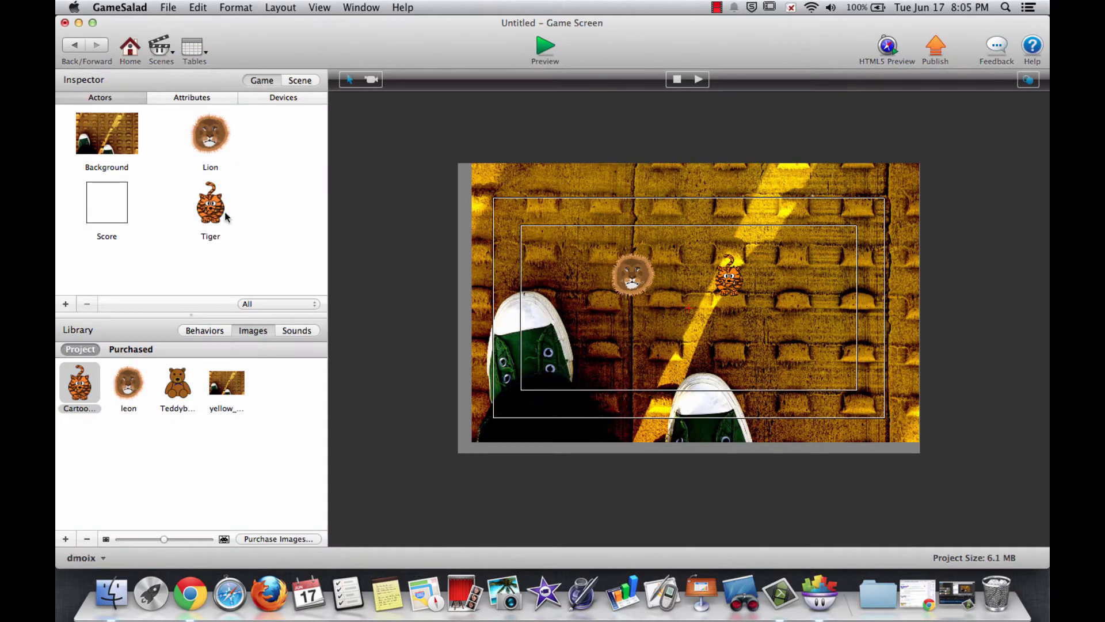
{"action": "left_click", "coordinate": [209, 212]}
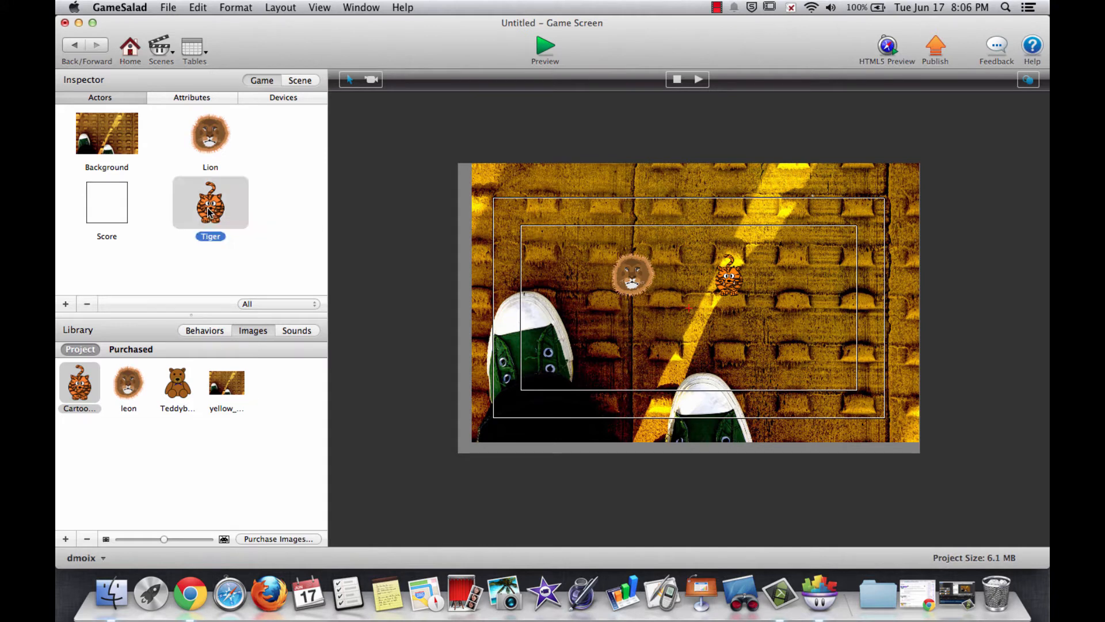
{"action": "left_click_drag", "start_coordinate": [209, 213], "coordinate": [289, 194], "text": "alt"}
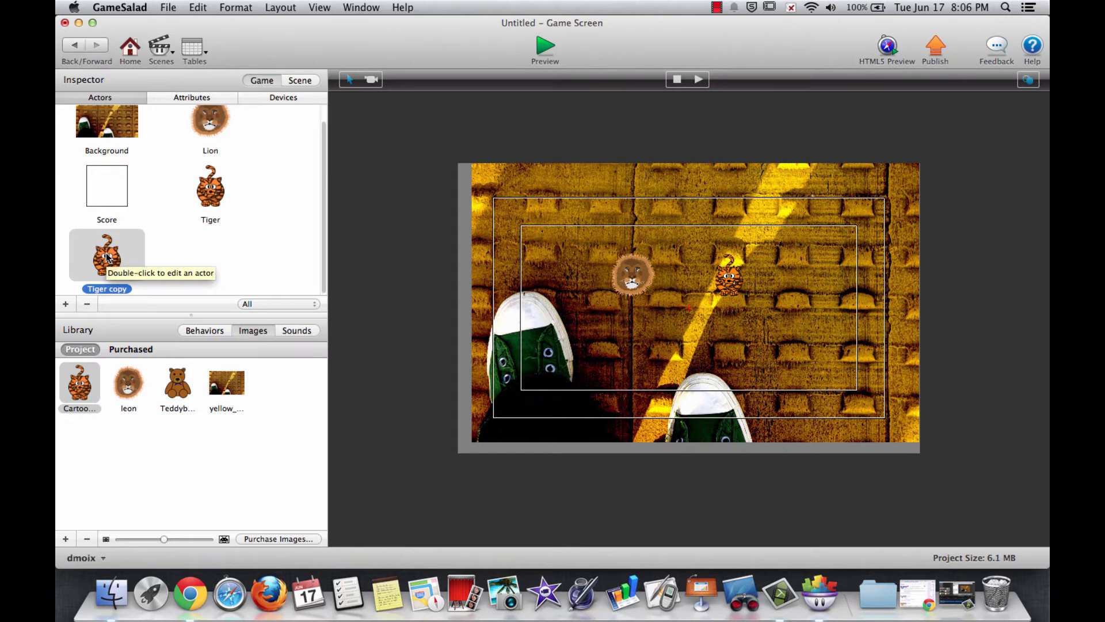
- Rename the copied Tiger actor to Bear and assign it the Teddybeer image
{"action": "left_click", "coordinate": [110, 289]}
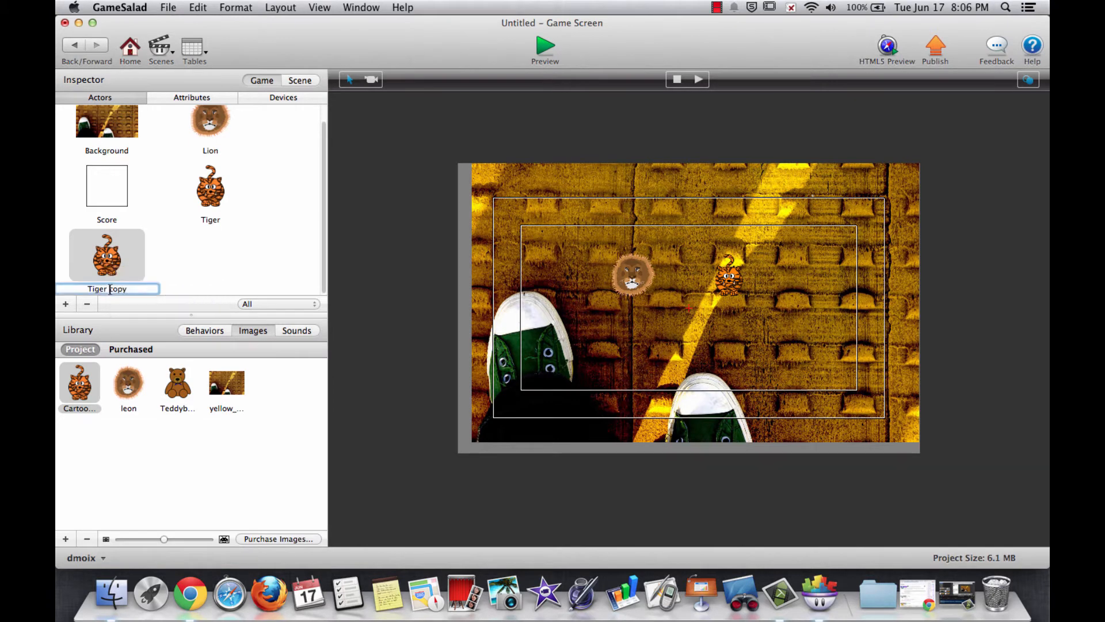
{"action": "type", "text": "Bear"}
{"action": "key", "text": "Return"}
{"action": "left_click_drag", "start_coordinate": [168, 391], "coordinate": [101, 266]}
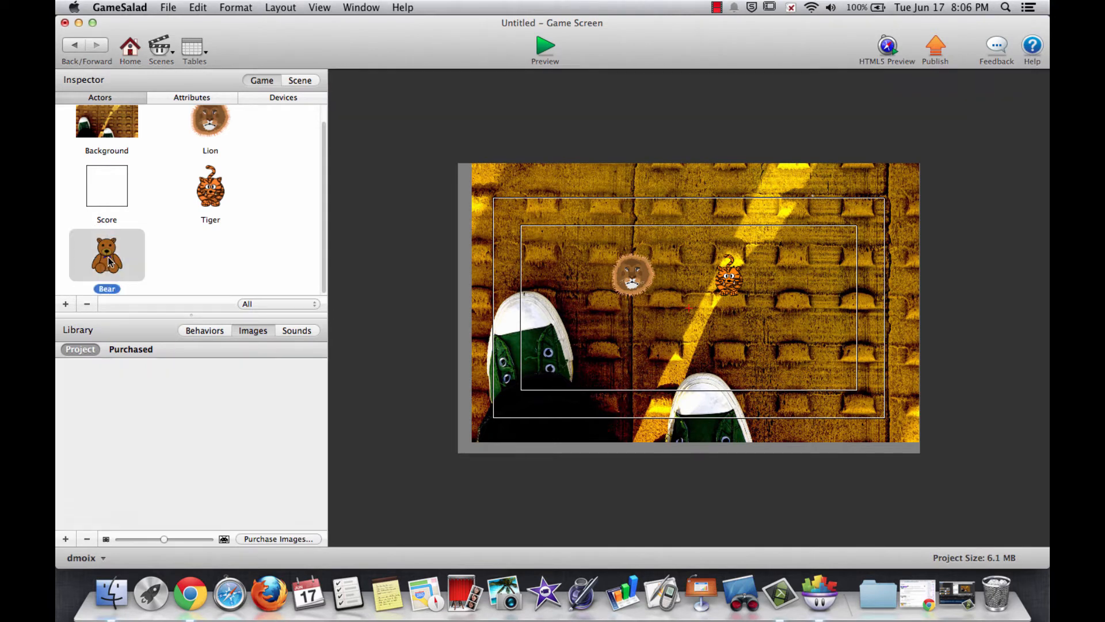
- Open the Bear actor for editing and set its size to a width of 60 and a height of 60
{"action": "double_click", "coordinate": [108, 261]}
{"action": "scroll", "coordinate": [153, 279], "scroll_direction": "down", "scroll_amount": 1}
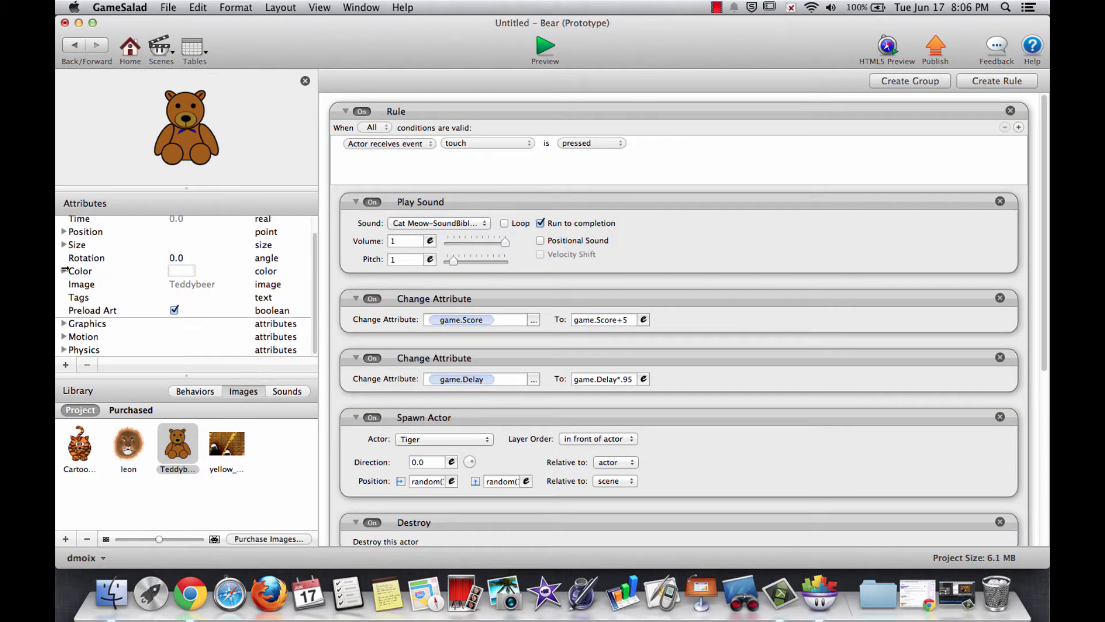
{"action": "scroll", "coordinate": [117, 285], "scroll_direction": "up", "scroll_amount": 2}
{"action": "scroll", "coordinate": [104, 282], "scroll_direction": "down", "scroll_amount": 1}
{"action": "left_click", "coordinate": [64, 249]}
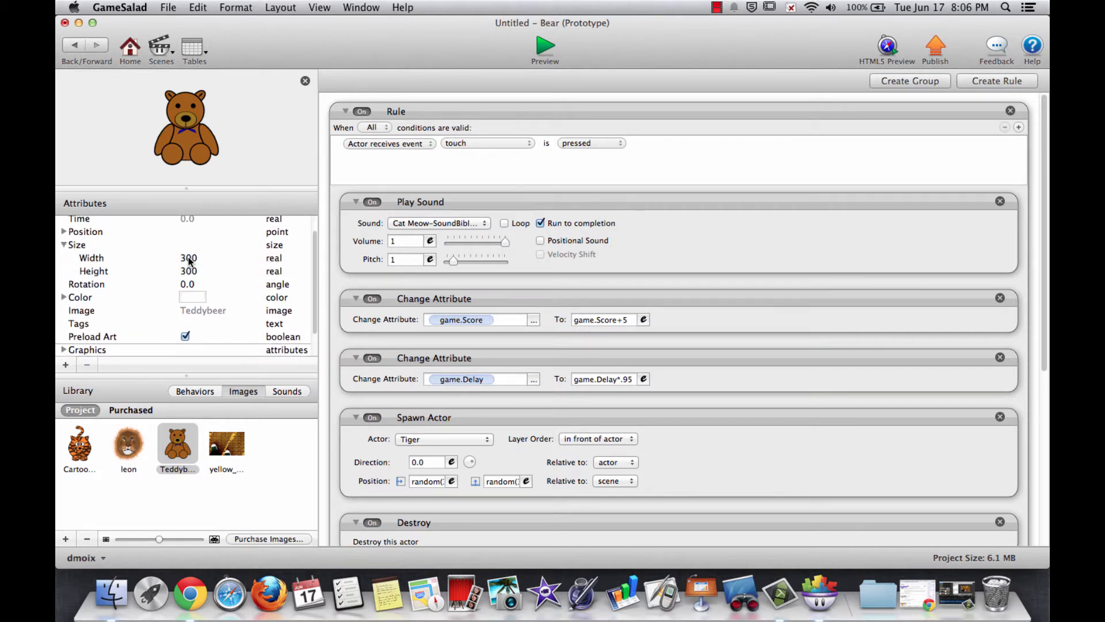
{"action": "double_click", "coordinate": [192, 258]}
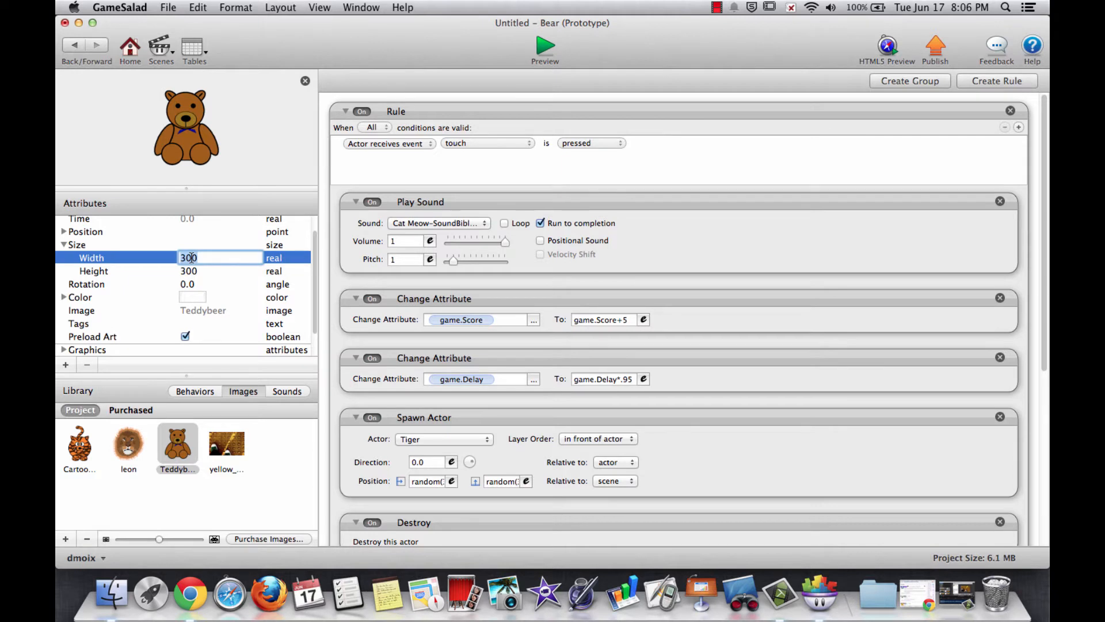
{"action": "type", "text": "60"}
{"action": "key", "text": "Tab"}
{"action": "type", "text": "60"}
{"action": "key", "text": "Tab"}
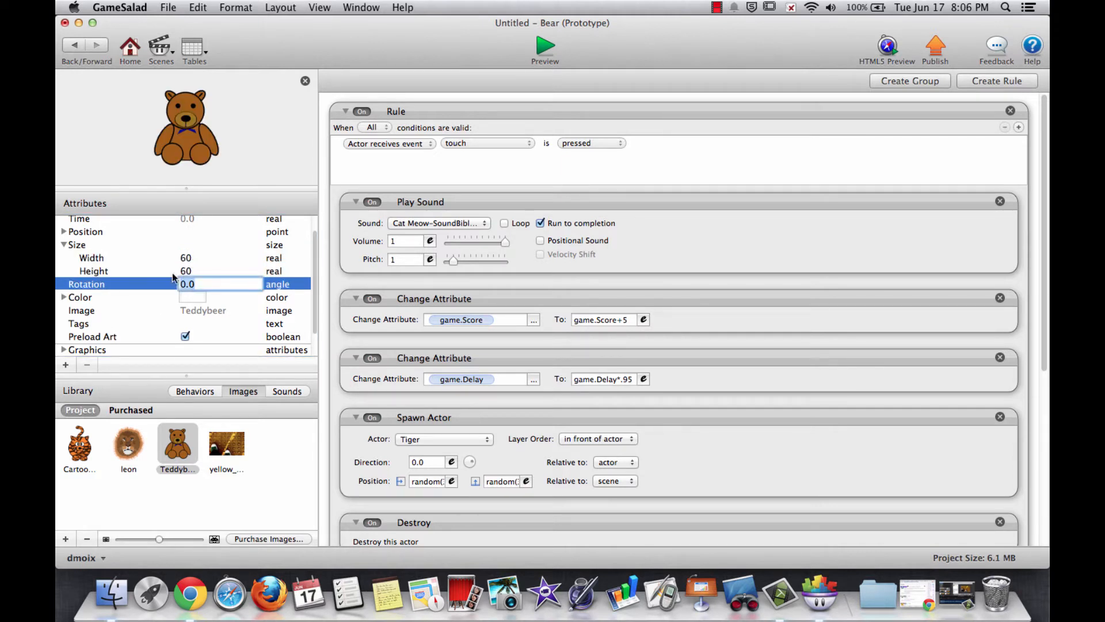
- Set the Bear actor's width and height to 64 each
{"action": "left_click", "coordinate": [188, 259]}
{"action": "left_click", "coordinate": [191, 259]}
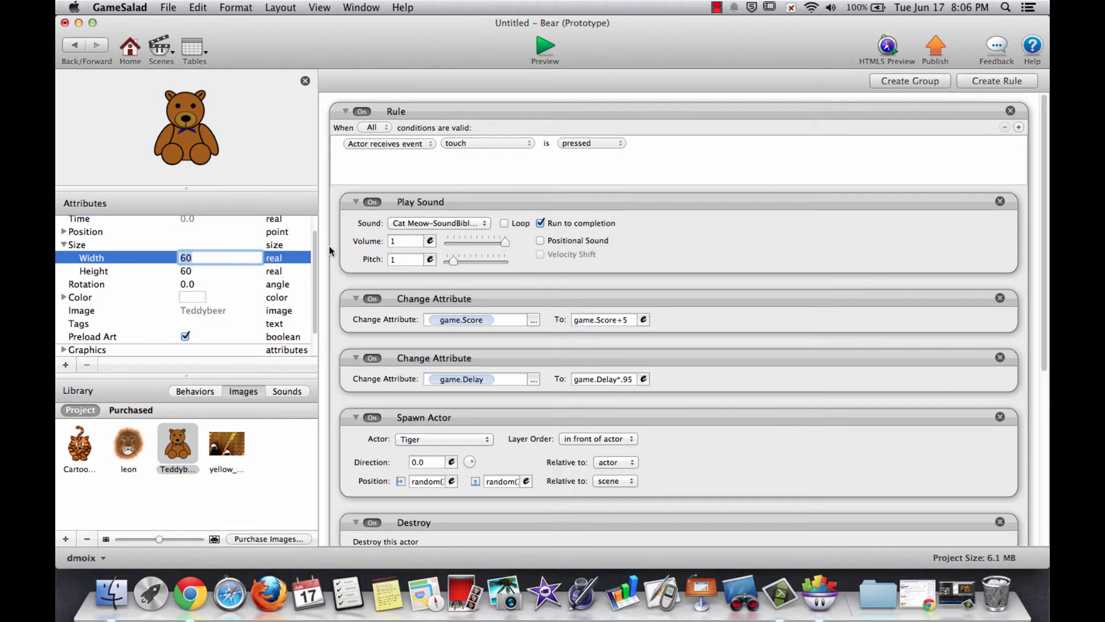
{"action": "type", "text": "64"}
{"action": "key", "text": "Tab"}
{"action": "type", "text": "64"}
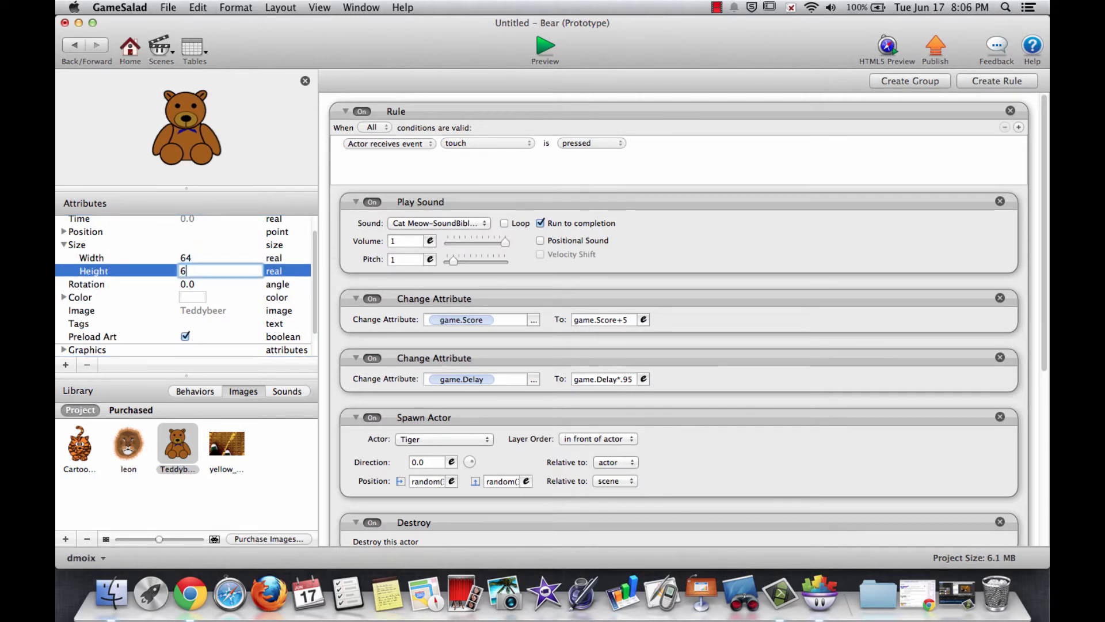
{"action": "key", "text": "Tab"}
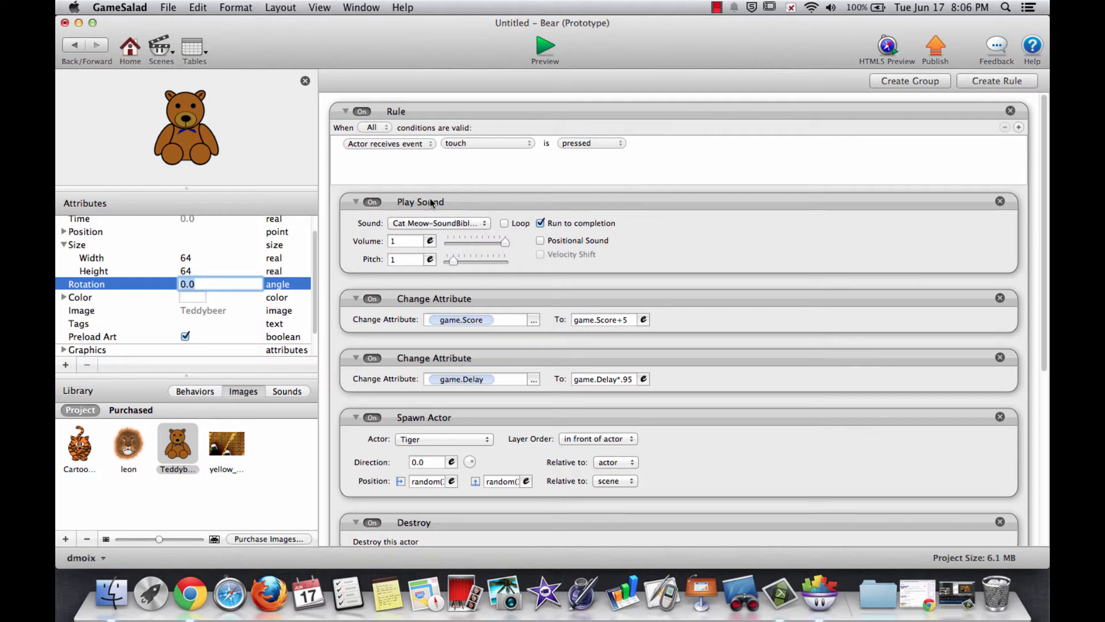
- Make the Bear's touch rule play the teddybear sound and change game.Score to game.Score-5
{"action": "left_click", "coordinate": [434, 225]}
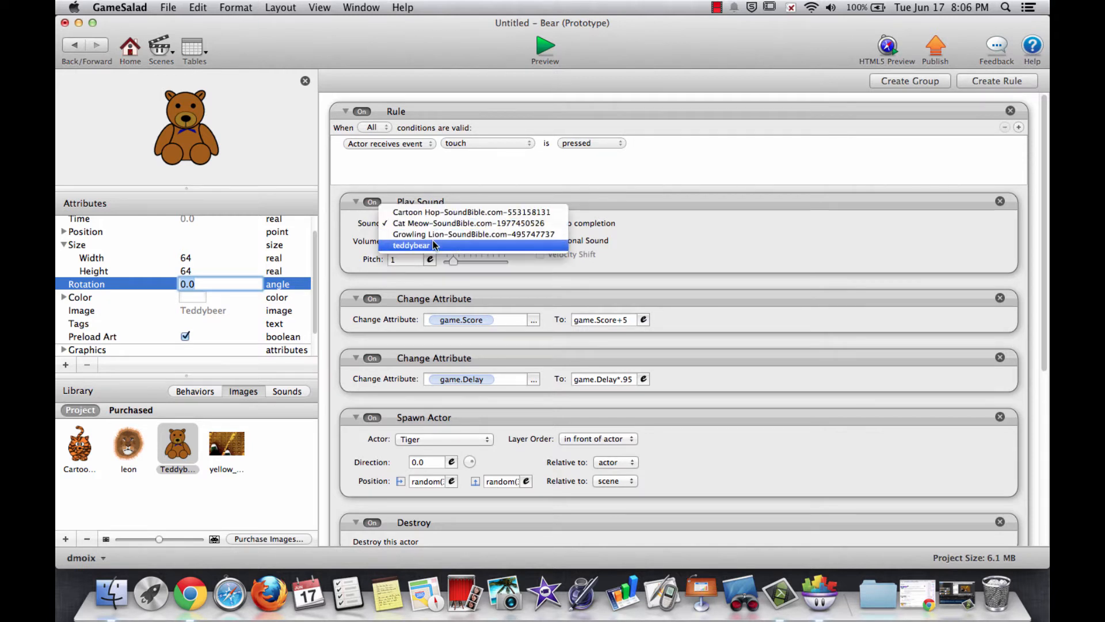
{"action": "left_click", "coordinate": [435, 245]}
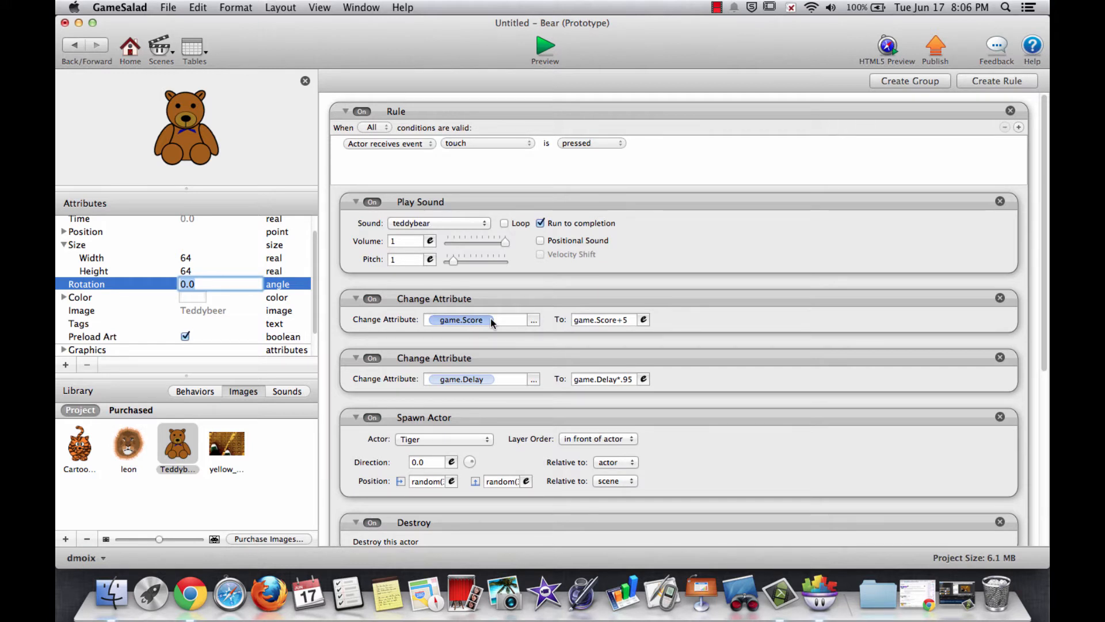
{"action": "left_click", "coordinate": [626, 320]}
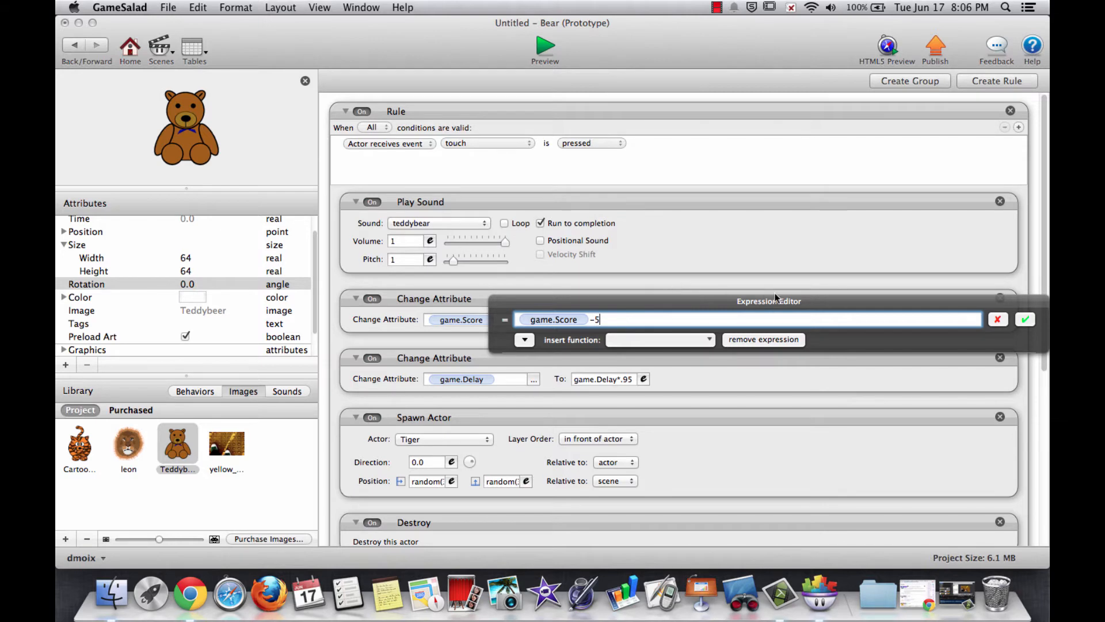
{"action": "left_click", "coordinate": [1028, 319]}
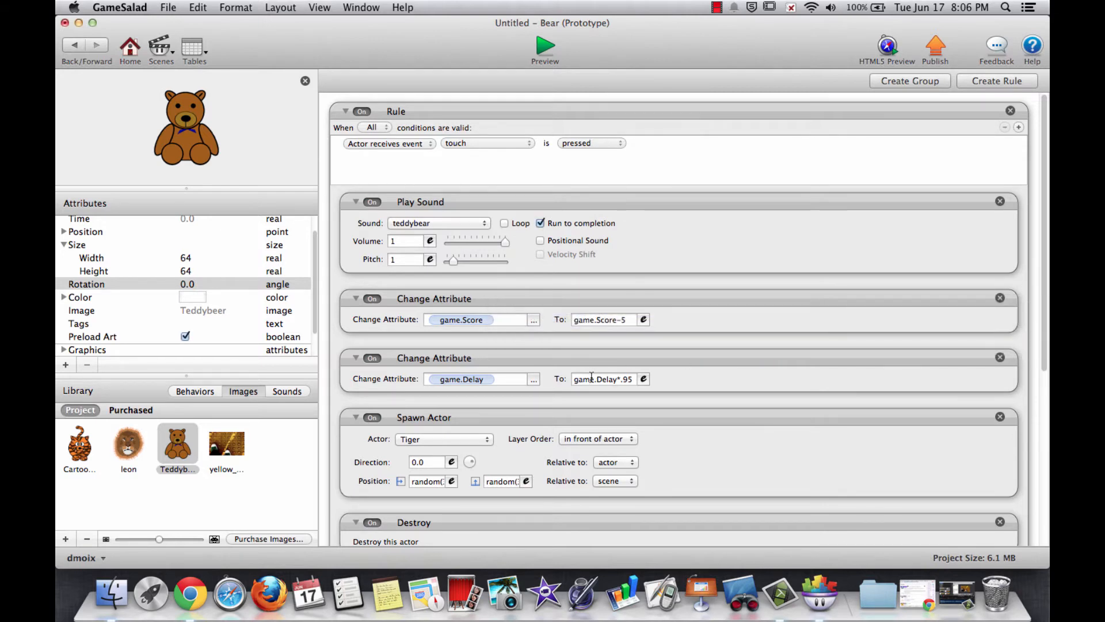
- Set the Spawn Actor behavior in the Bear's touch rule to spawn the Bear actor
{"action": "scroll", "coordinate": [618, 375], "scroll_direction": "down", "scroll_amount": 5}
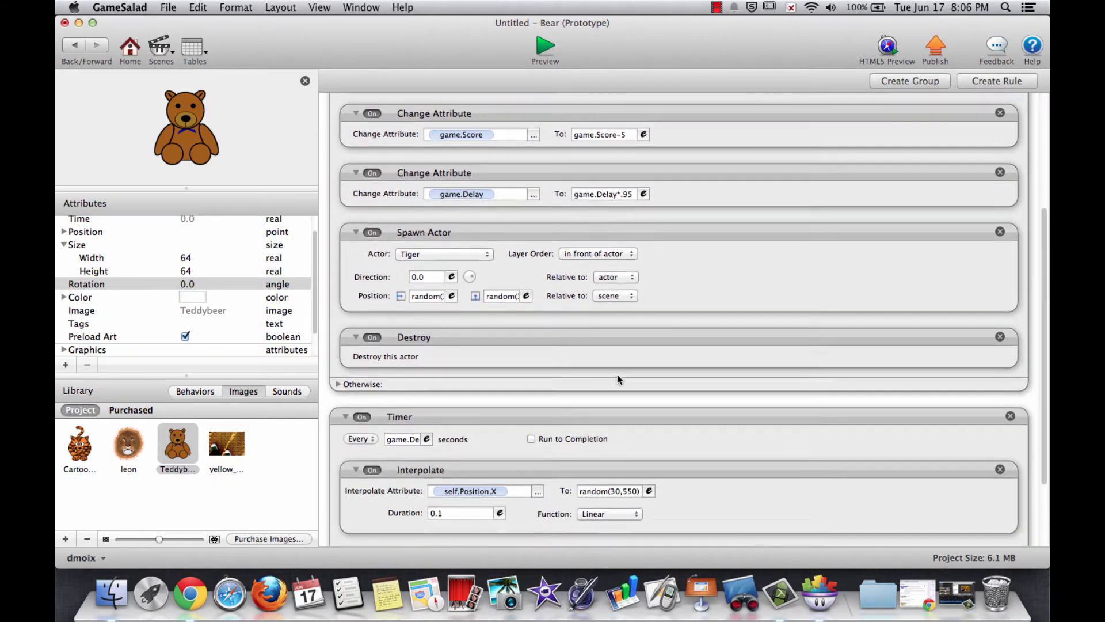
{"action": "left_click", "coordinate": [442, 244]}
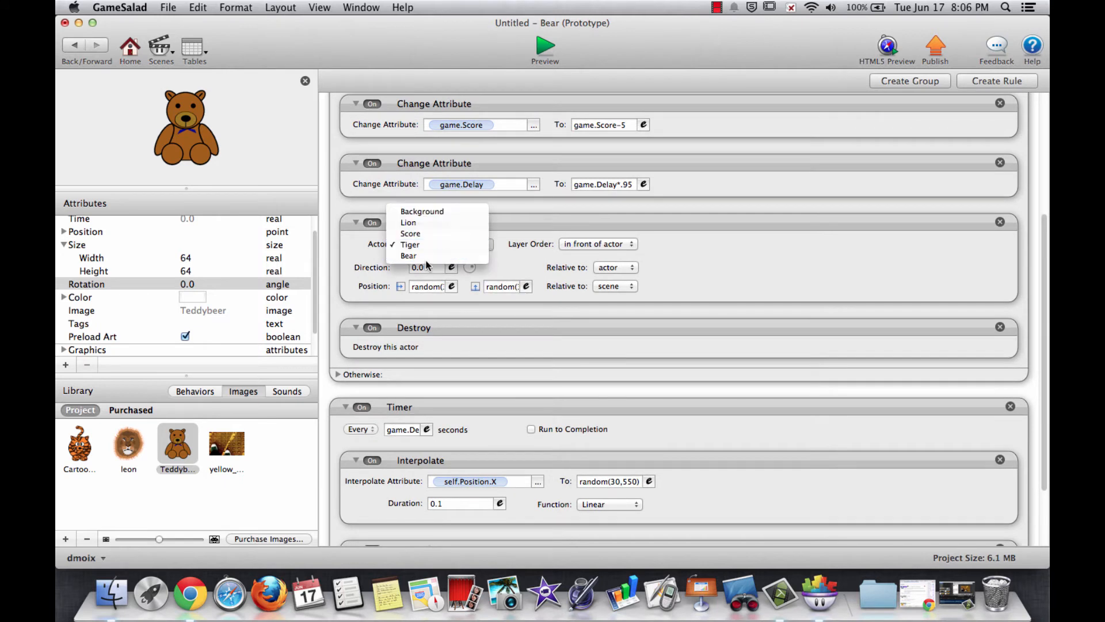
{"action": "left_click", "coordinate": [431, 255]}
- Change the Bear's Timer interval expression to game.Delay*3
{"action": "scroll", "coordinate": [486, 309], "scroll_direction": "down", "scroll_amount": 3}
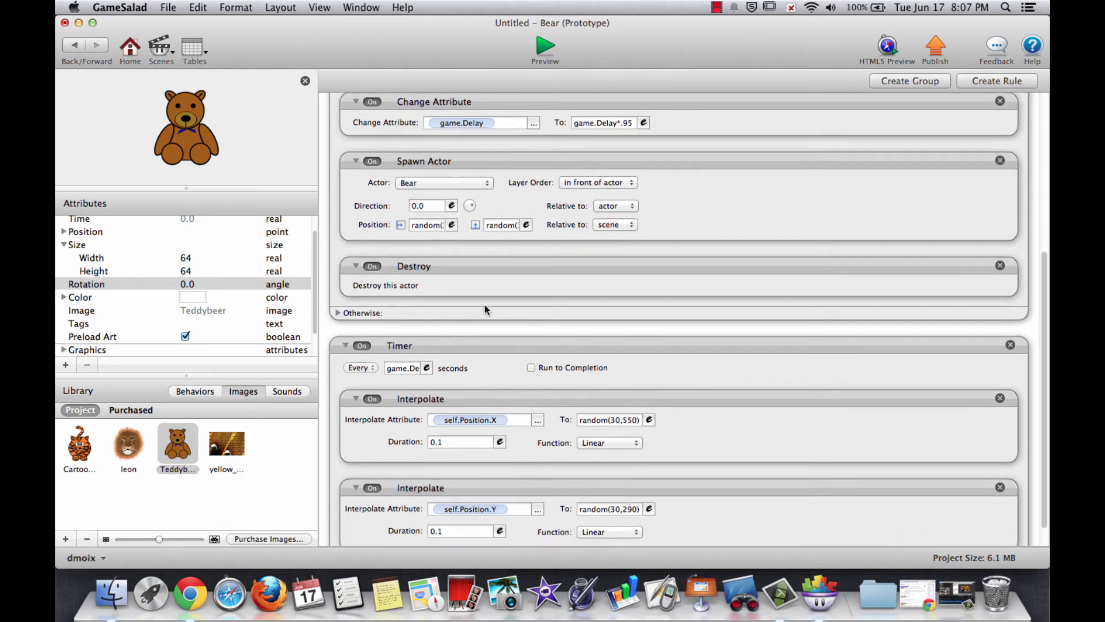
{"action": "left_click", "coordinate": [410, 344]}
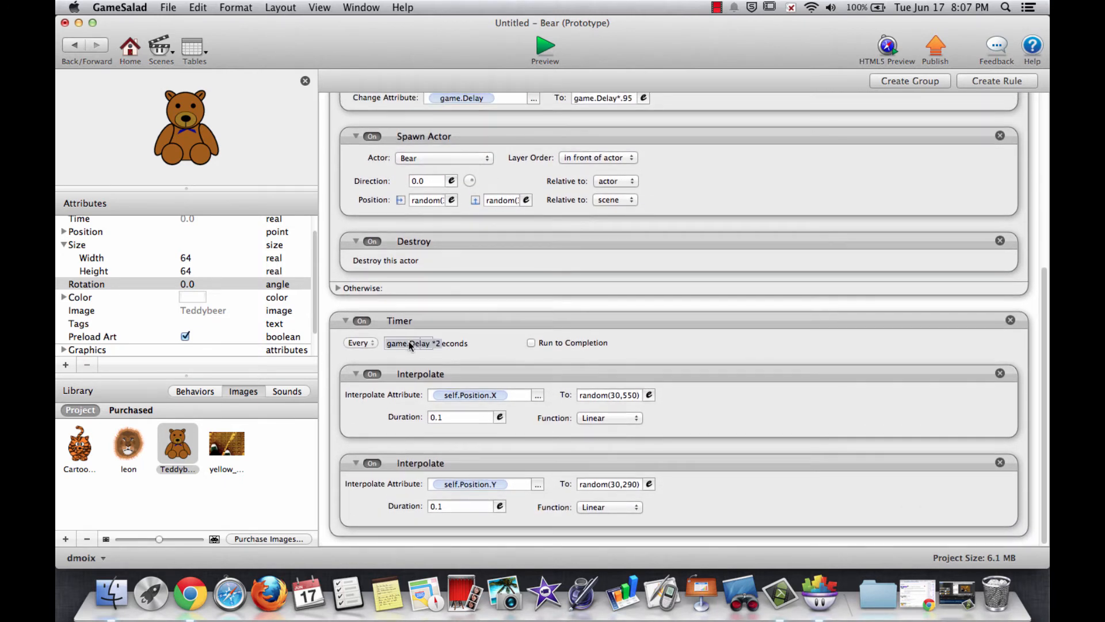
{"action": "left_click", "coordinate": [411, 344]}
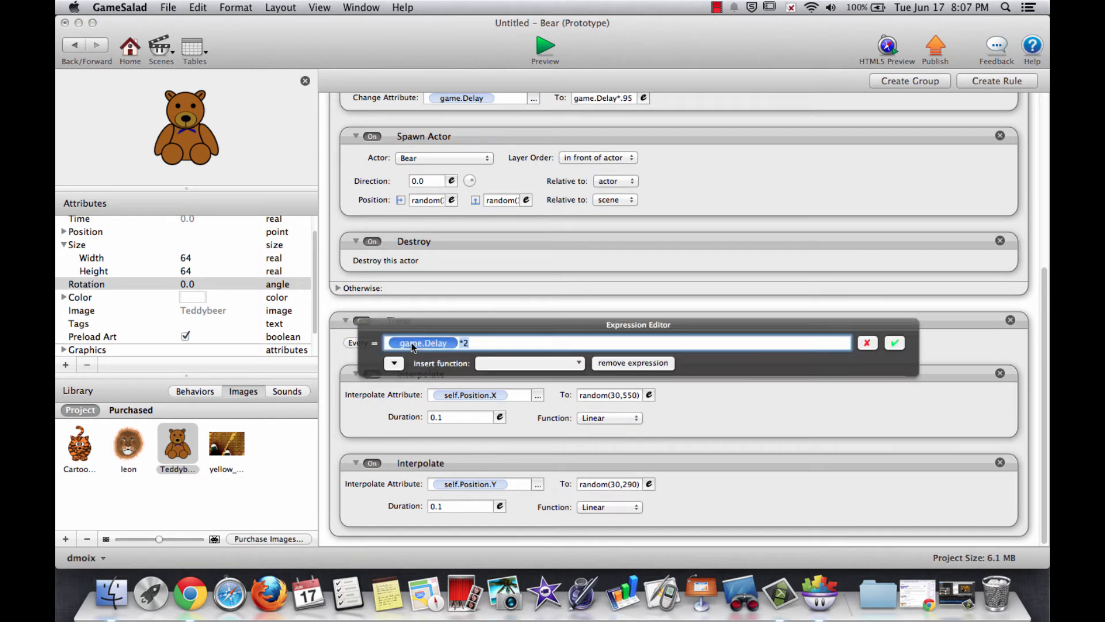
{"action": "left_click", "coordinate": [489, 345]}
{"action": "left_click", "coordinate": [895, 343]}
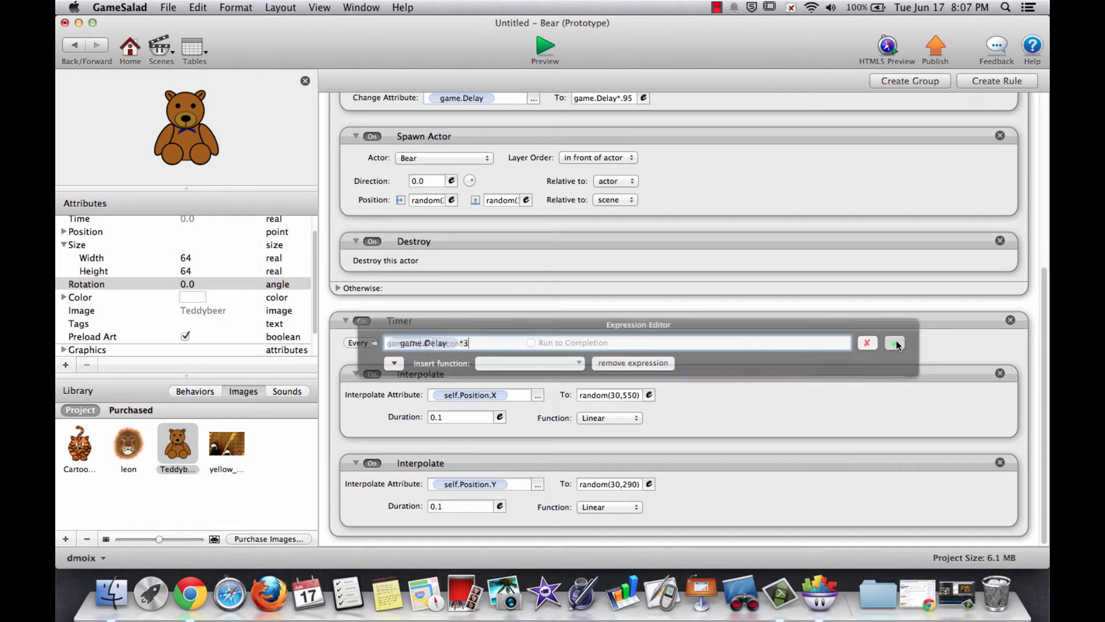
- Return to the Game Screen scene and place a Bear actor on the background, below the lion and tiger
{"action": "left_click", "coordinate": [540, 44]}
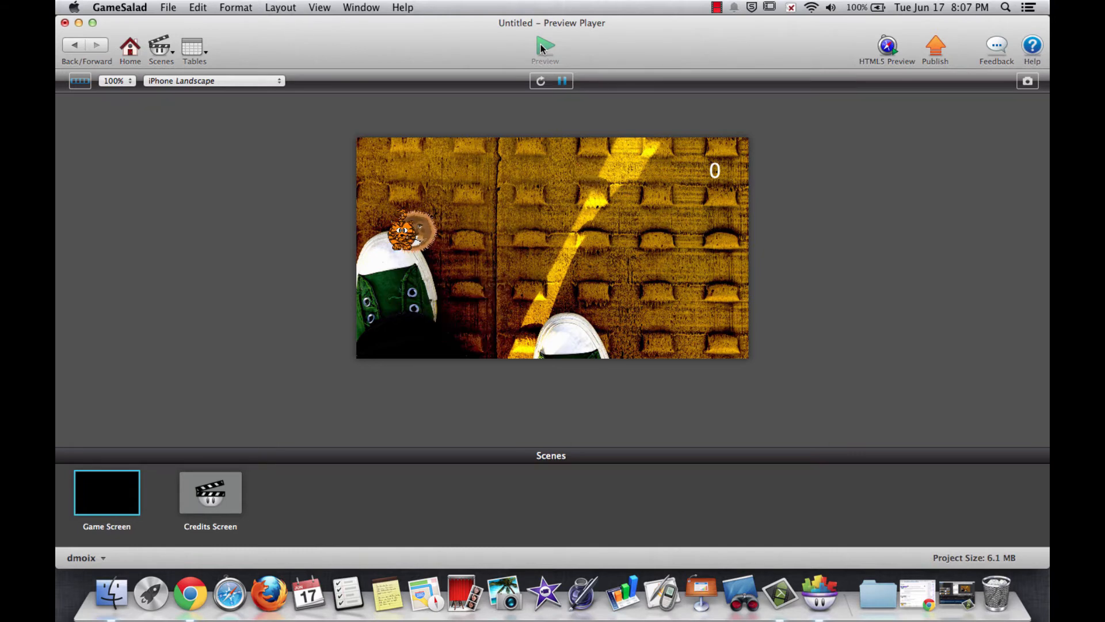
{"action": "left_click", "coordinate": [76, 47]}
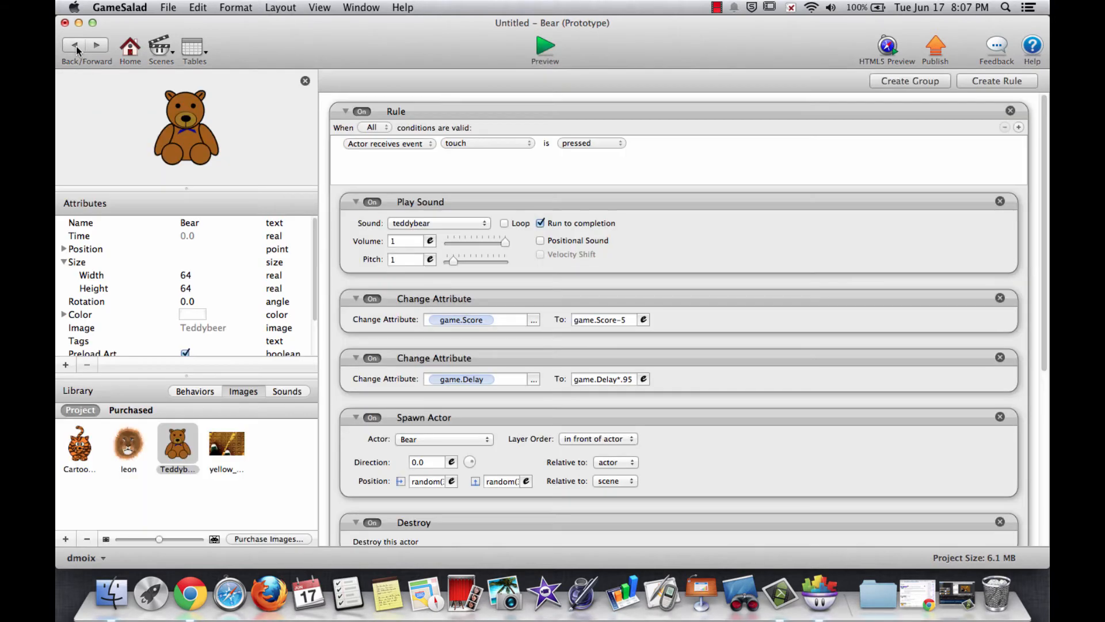
{"action": "left_click", "coordinate": [75, 47]}
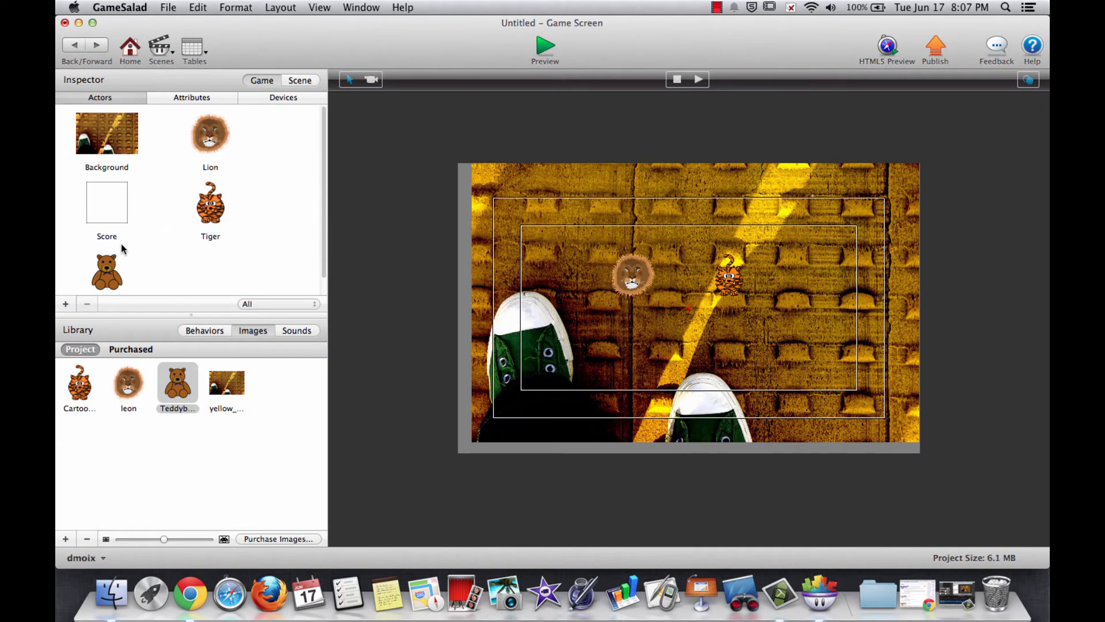
{"action": "left_click_drag", "start_coordinate": [94, 274], "coordinate": [697, 324]}
- Preview the game and touch the lion, tiger and bear to test how each one affects the score
{"action": "left_click", "coordinate": [547, 46]}
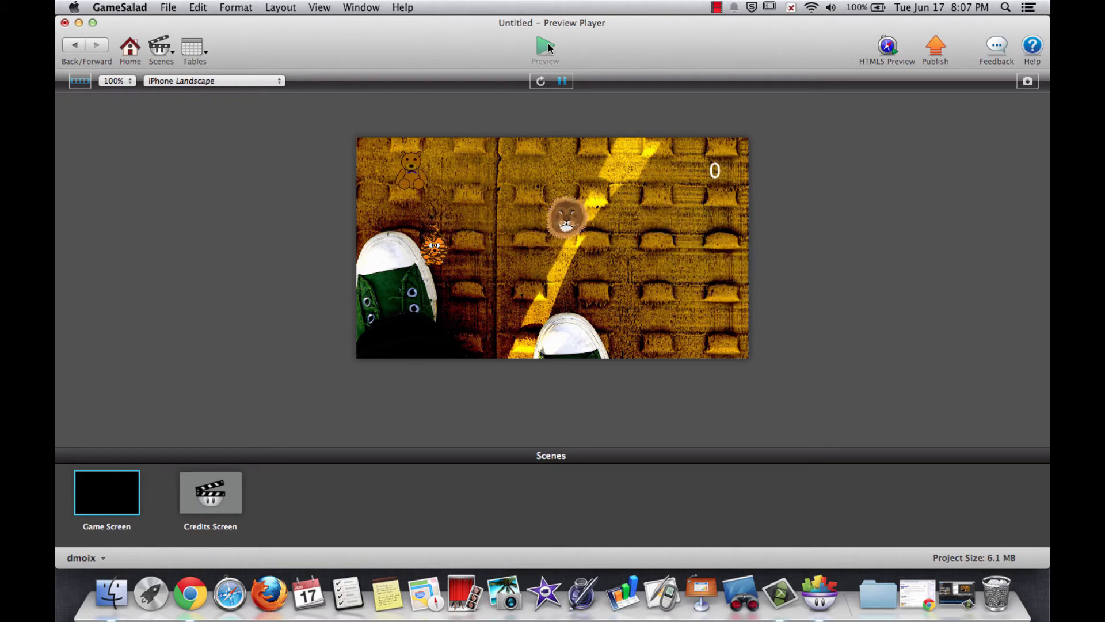
{"action": "left_click", "coordinate": [532, 335]}
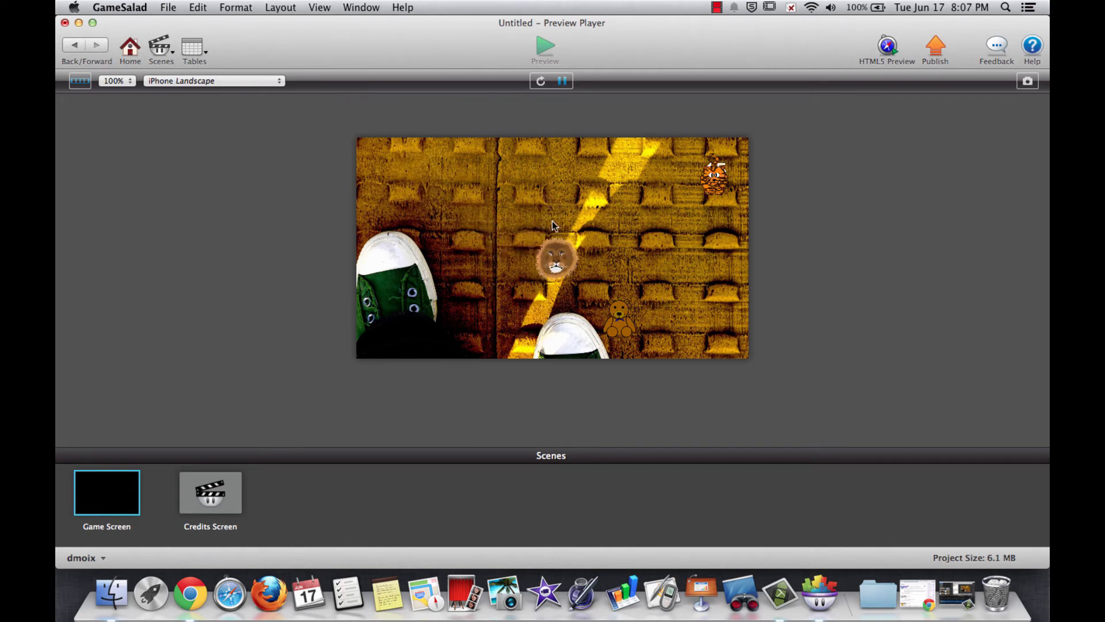
{"action": "left_click", "coordinate": [714, 175]}
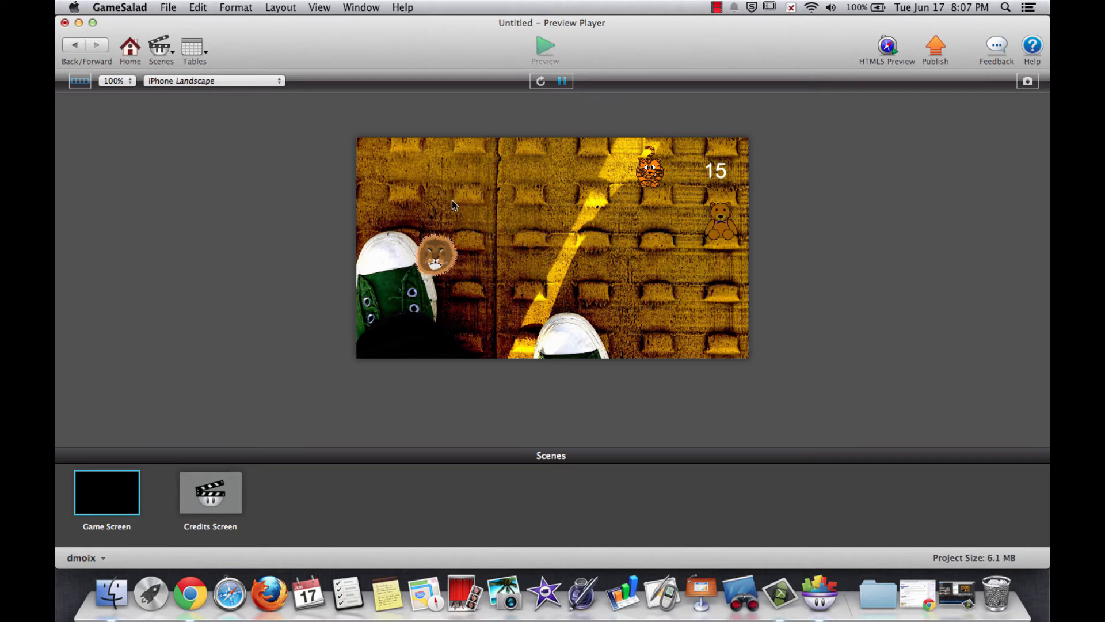
{"action": "left_click", "coordinate": [720, 236]}
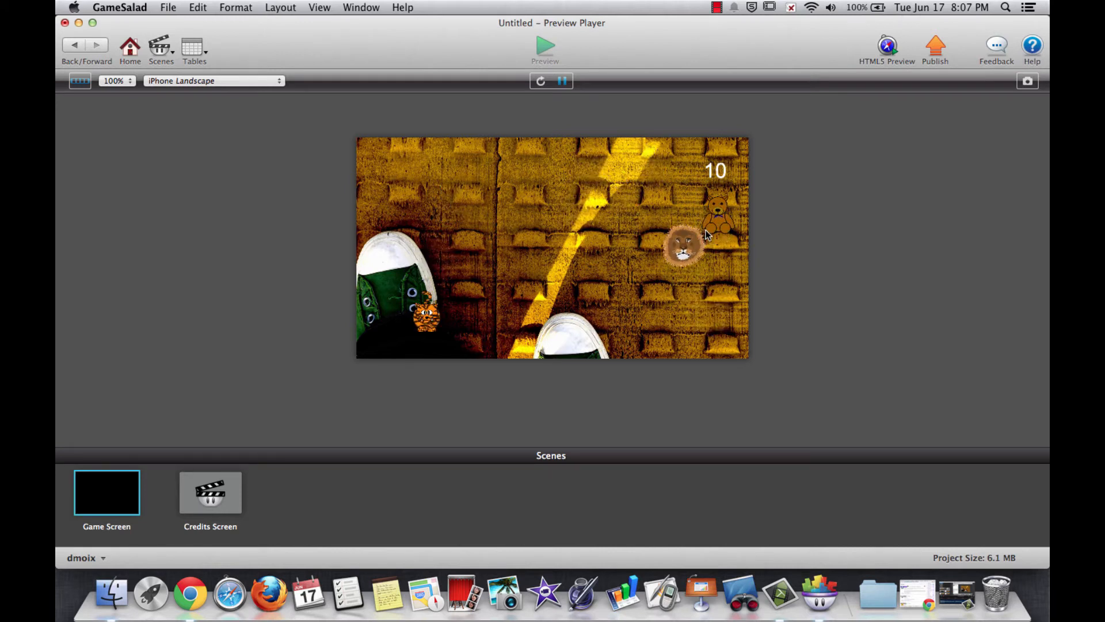
{"action": "left_click", "coordinate": [714, 223]}
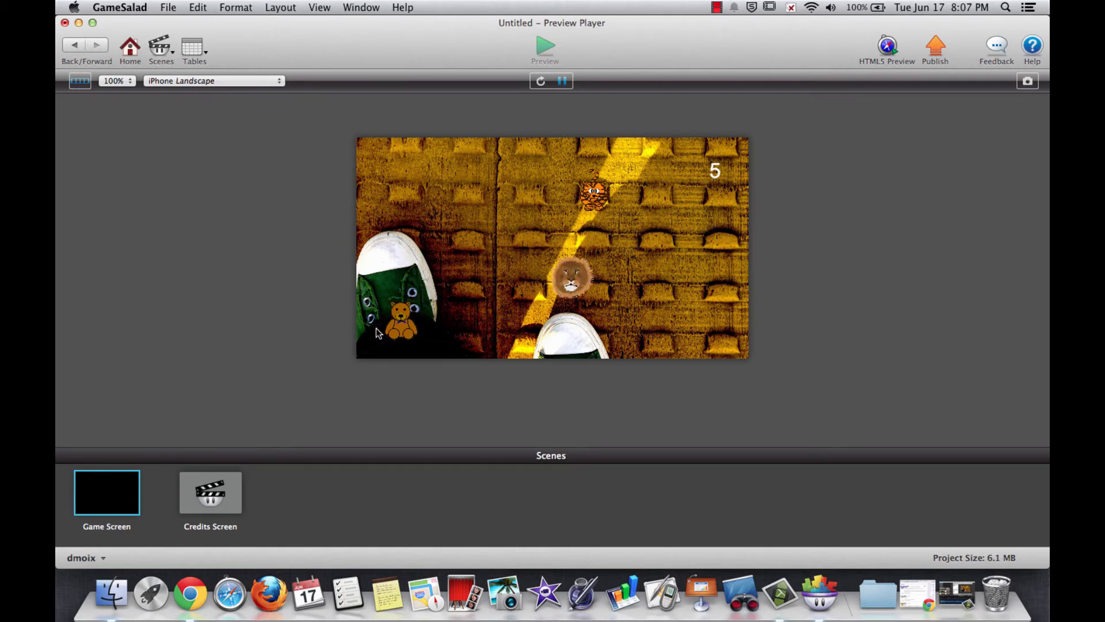
{"action": "left_click", "coordinate": [397, 328]}
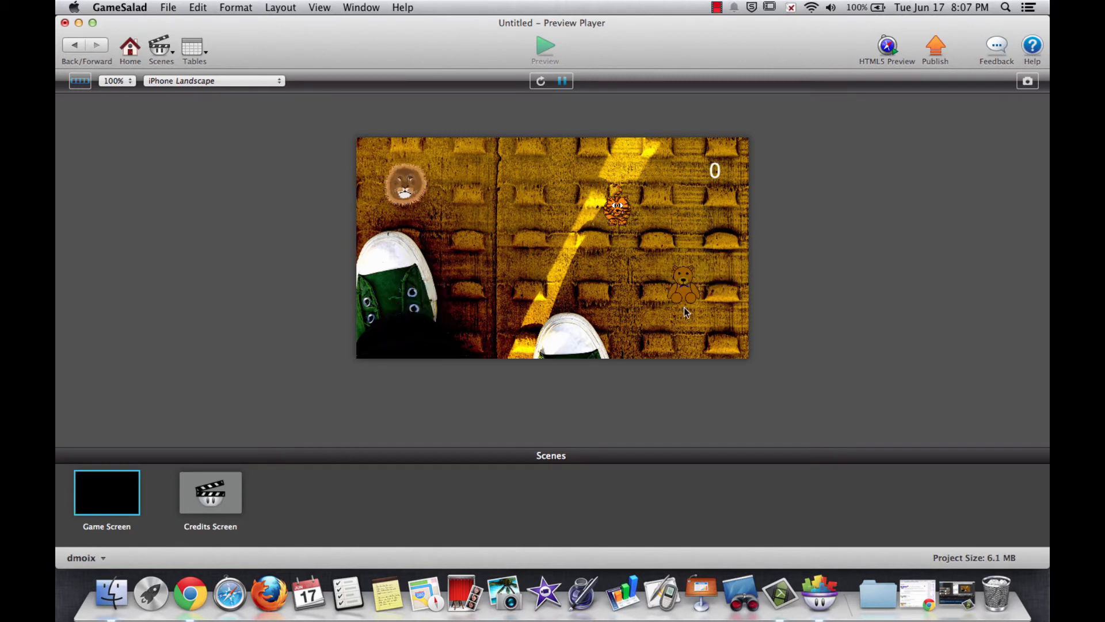
{"action": "left_click", "coordinate": [669, 152]}
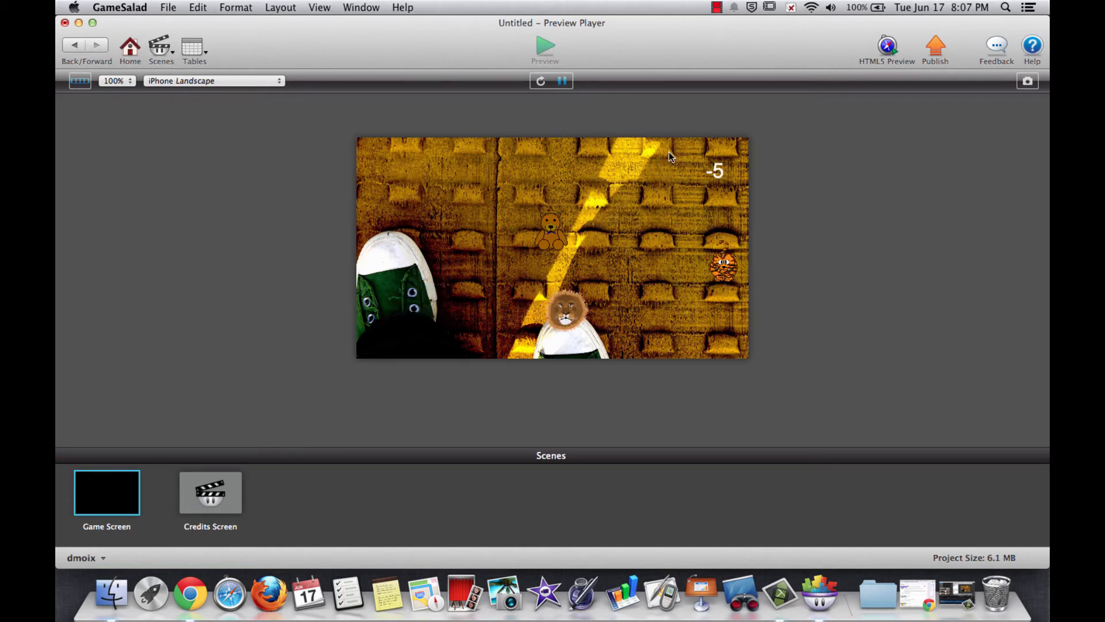
{"action": "left_click", "coordinate": [450, 229]}
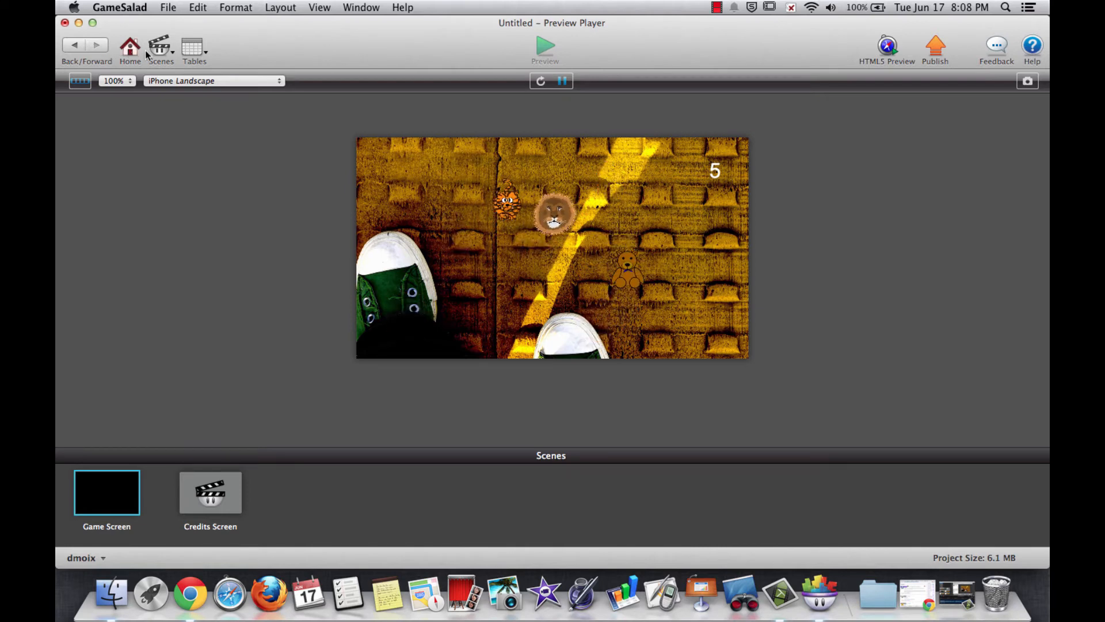
- Return to the Game Screen scene and add a Change Attribute behavior to the Background actor
{"action": "left_click", "coordinate": [165, 58]}
{"action": "left_click", "coordinate": [188, 69]}
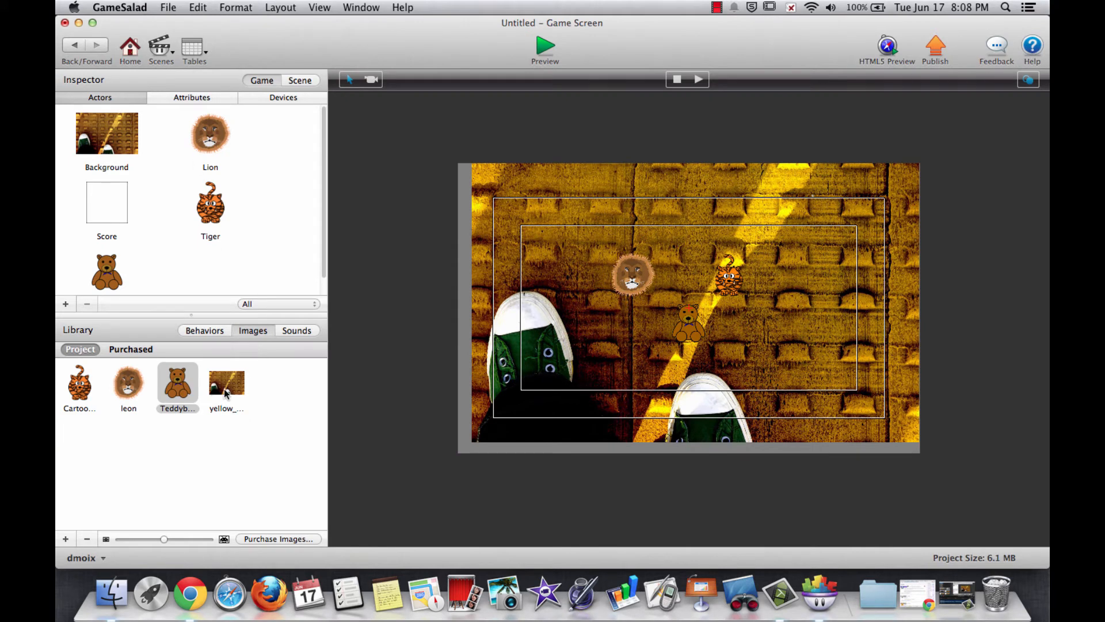
{"action": "left_click", "coordinate": [114, 131]}
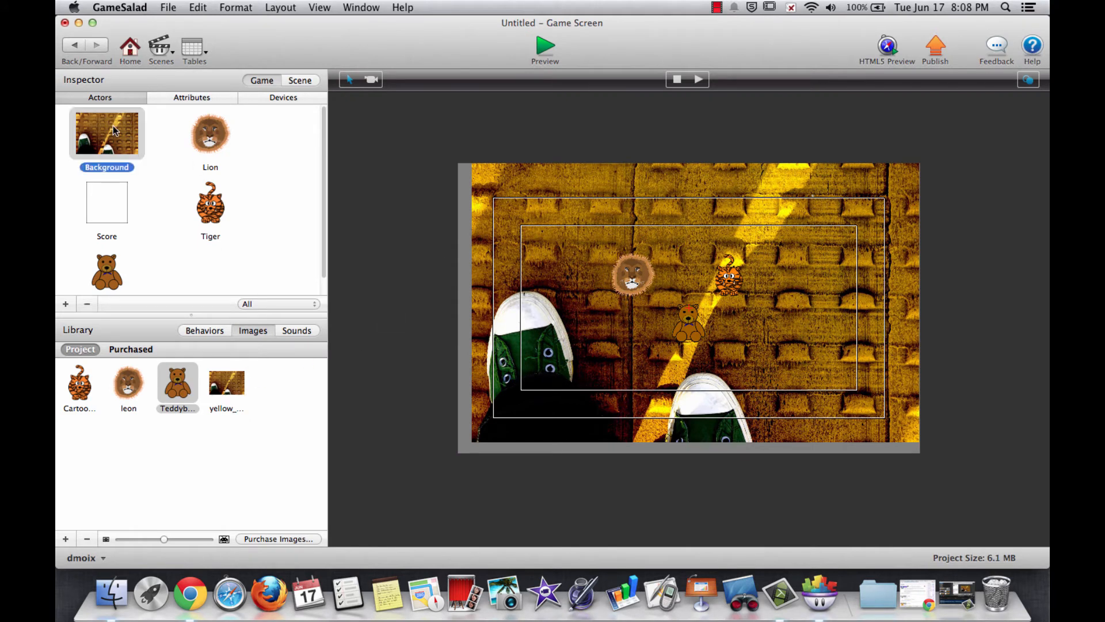
{"action": "double_click", "coordinate": [114, 131]}
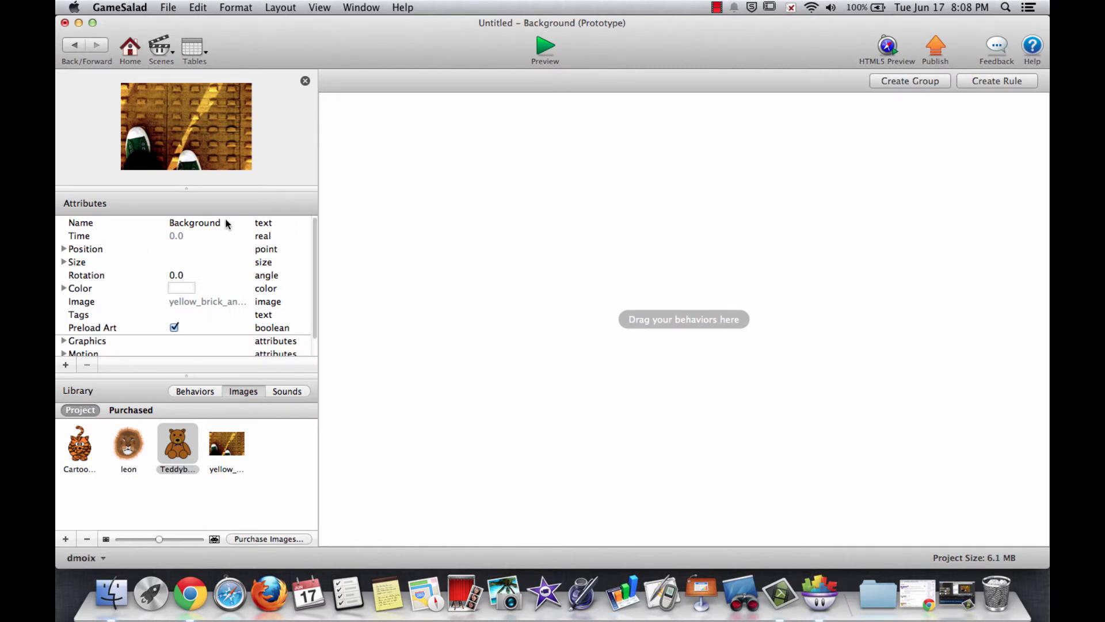
{"action": "left_click", "coordinate": [181, 394]}
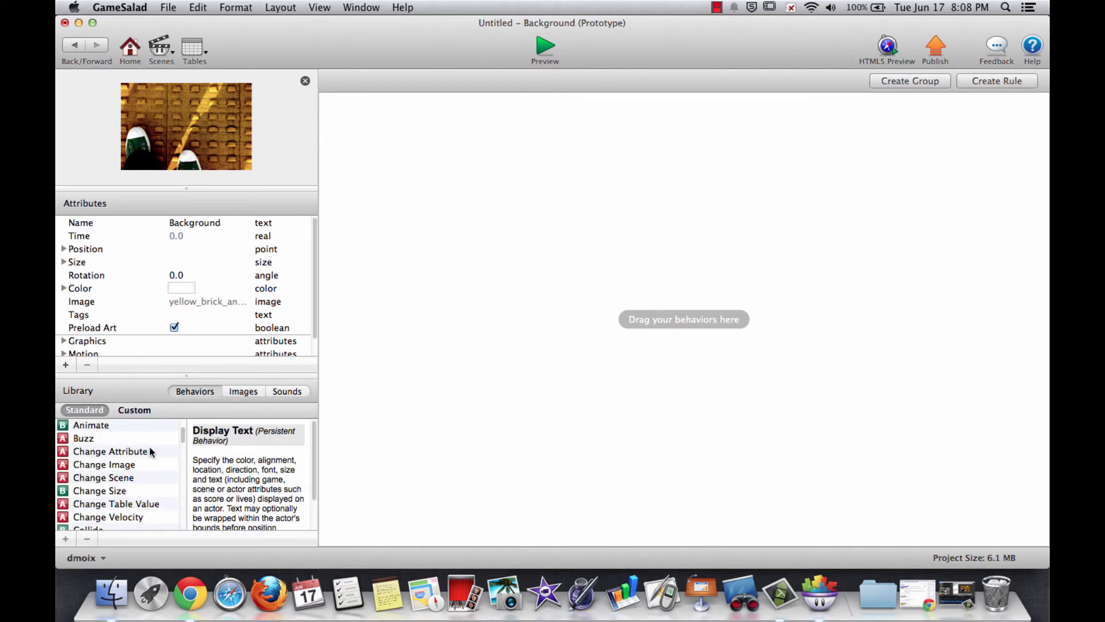
{"action": "left_click_drag", "start_coordinate": [138, 452], "coordinate": [548, 286]}
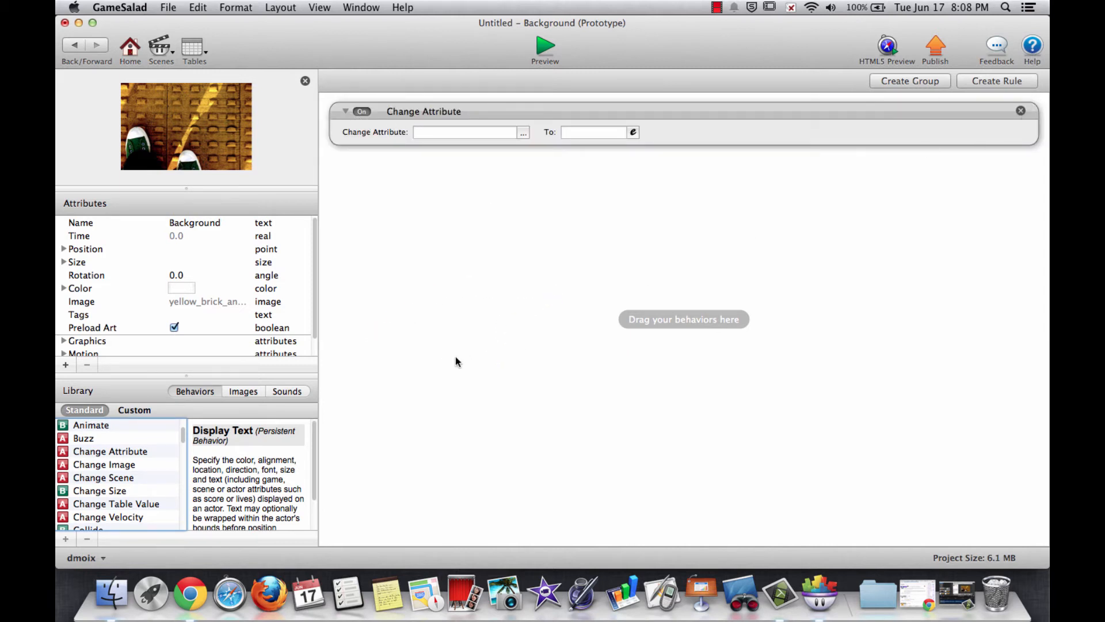
- Add a Rule to the Background actor for touch is pressed, and move the Change Attribute behavior inside it
{"action": "scroll", "coordinate": [138, 455], "scroll_direction": "down", "scroll_amount": 10}
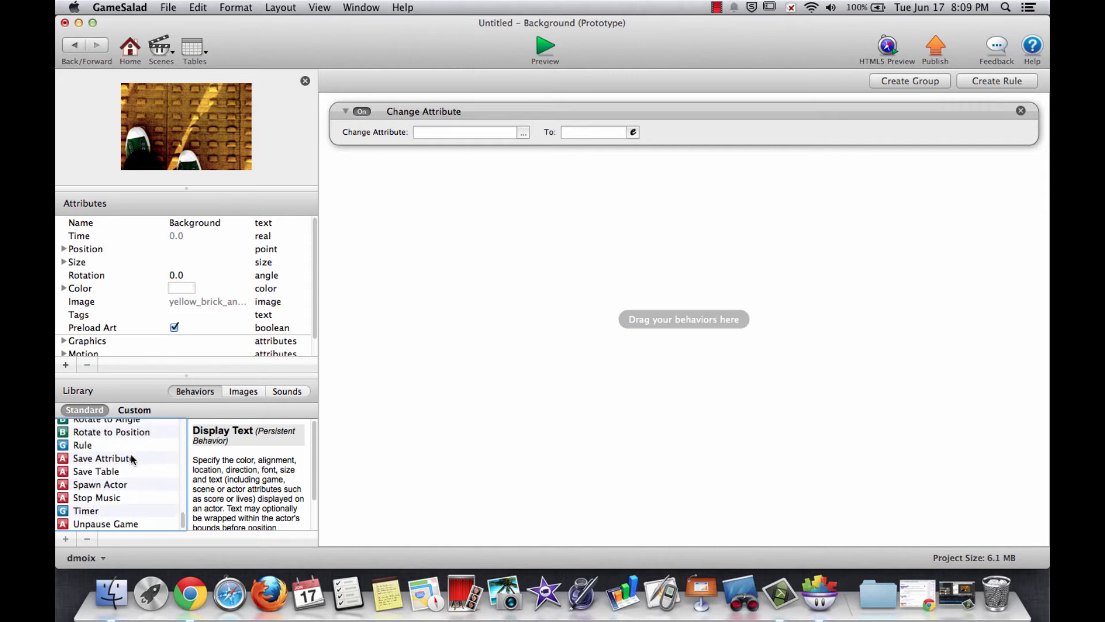
{"action": "left_click_drag", "start_coordinate": [85, 447], "coordinate": [390, 237]}
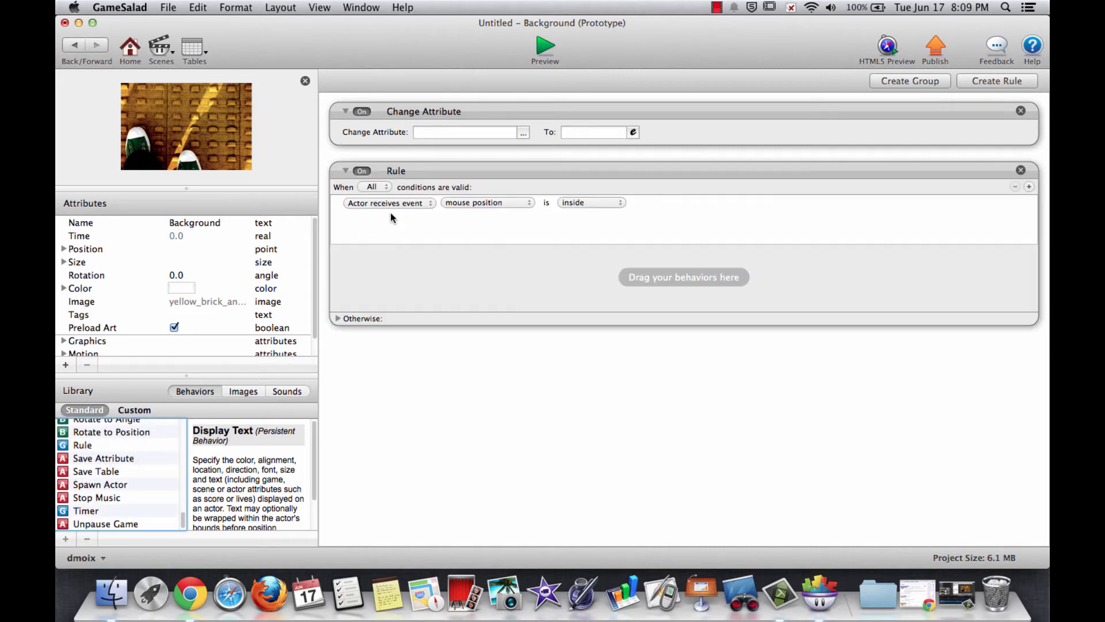
{"action": "left_click", "coordinate": [480, 202]}
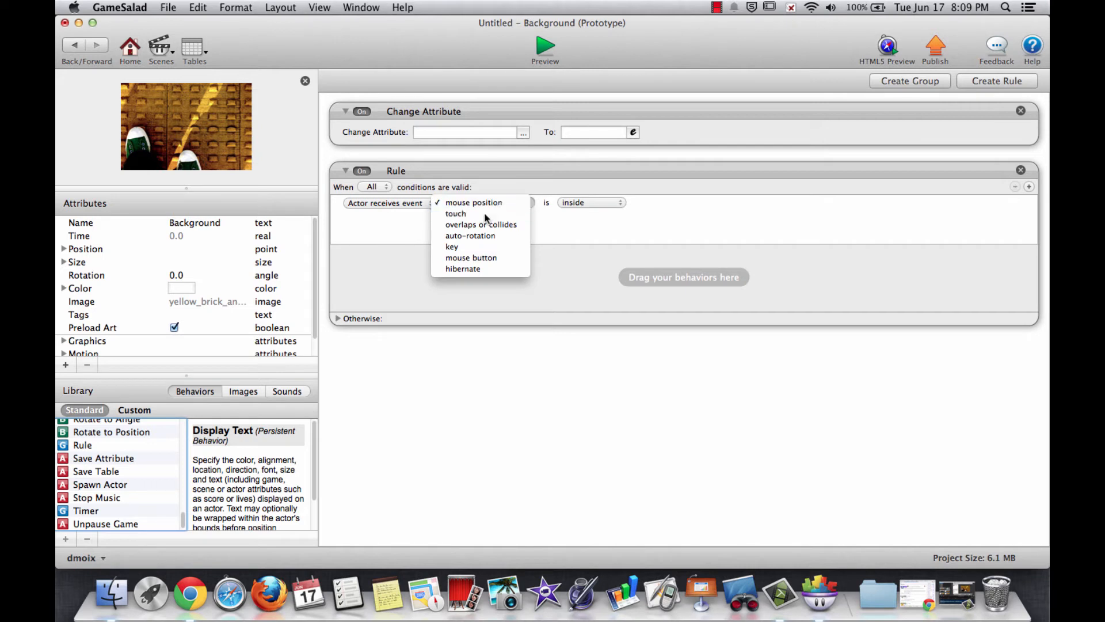
{"action": "left_click", "coordinate": [525, 212]}
{"action": "left_click", "coordinate": [584, 202]}
{"action": "left_click", "coordinate": [585, 202]}
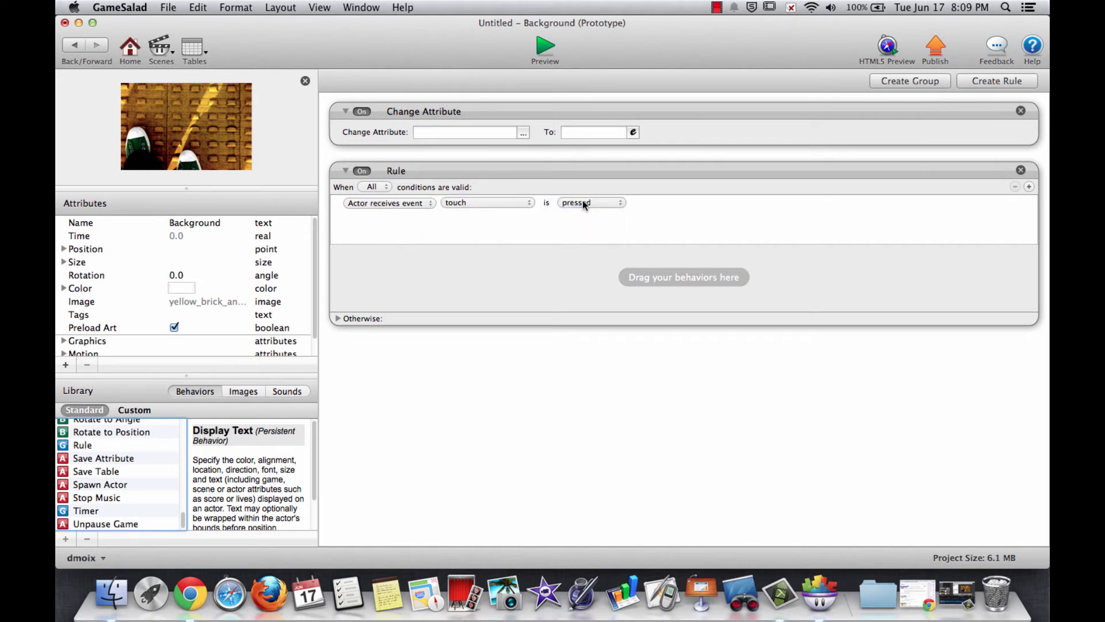
{"action": "left_click_drag", "start_coordinate": [548, 112], "coordinate": [571, 276]}
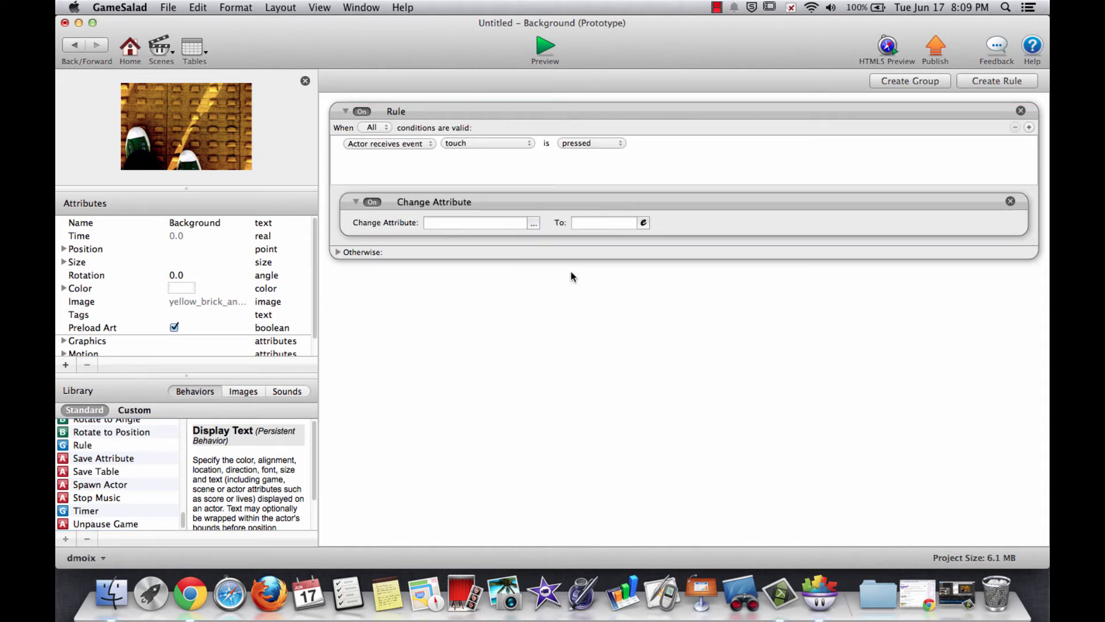
- Make the Background's touch rule change game.Score to game.Score-1
{"action": "left_click", "coordinate": [533, 224]}
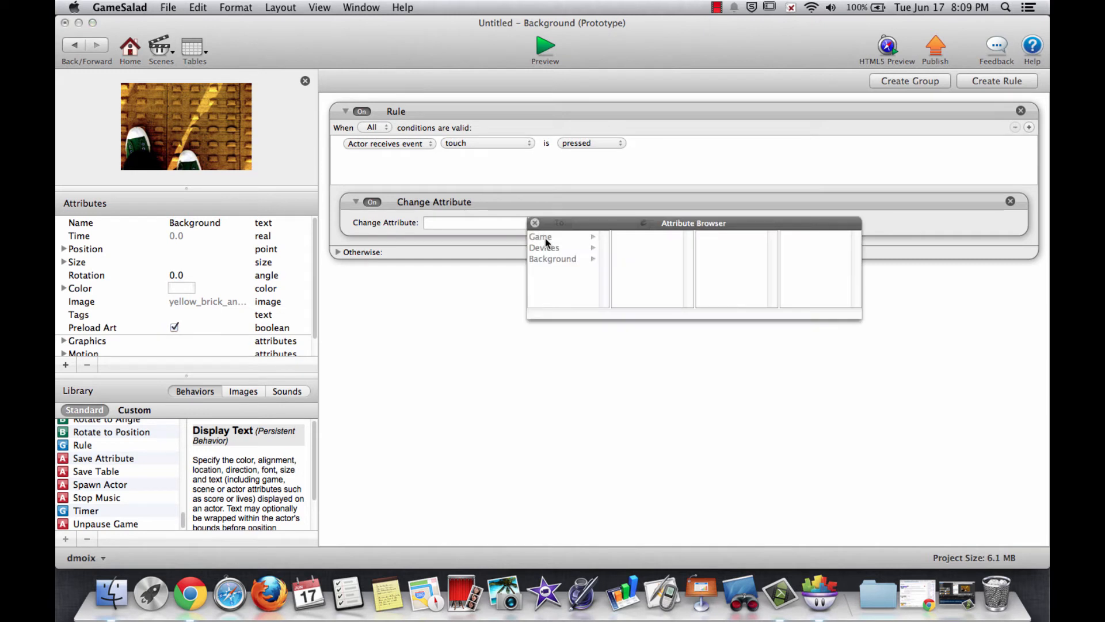
{"action": "left_click", "coordinate": [548, 240]}
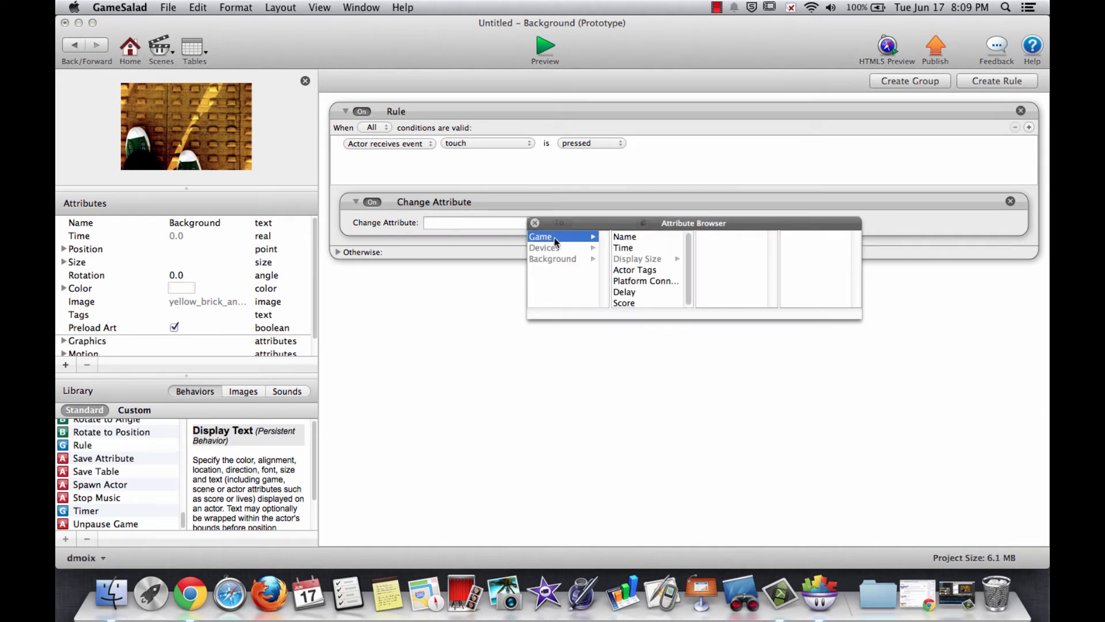
{"action": "double_click", "coordinate": [624, 301]}
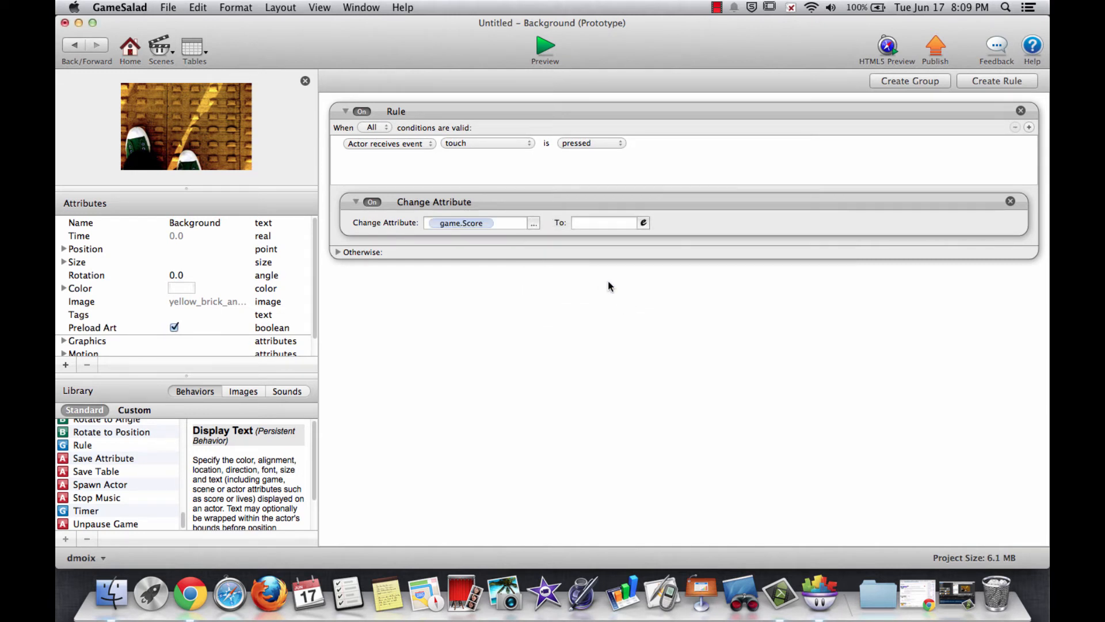
{"action": "left_click", "coordinate": [642, 223]}
{"action": "left_click", "coordinate": [525, 242]}
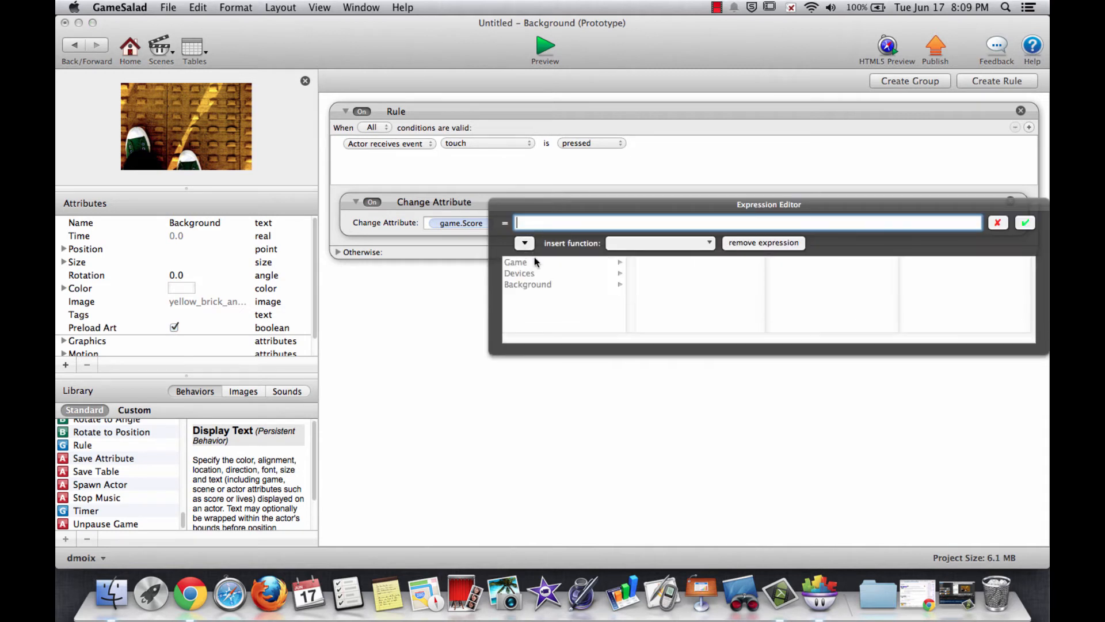
{"action": "left_click", "coordinate": [533, 257]}
{"action": "double_click", "coordinate": [648, 327]}
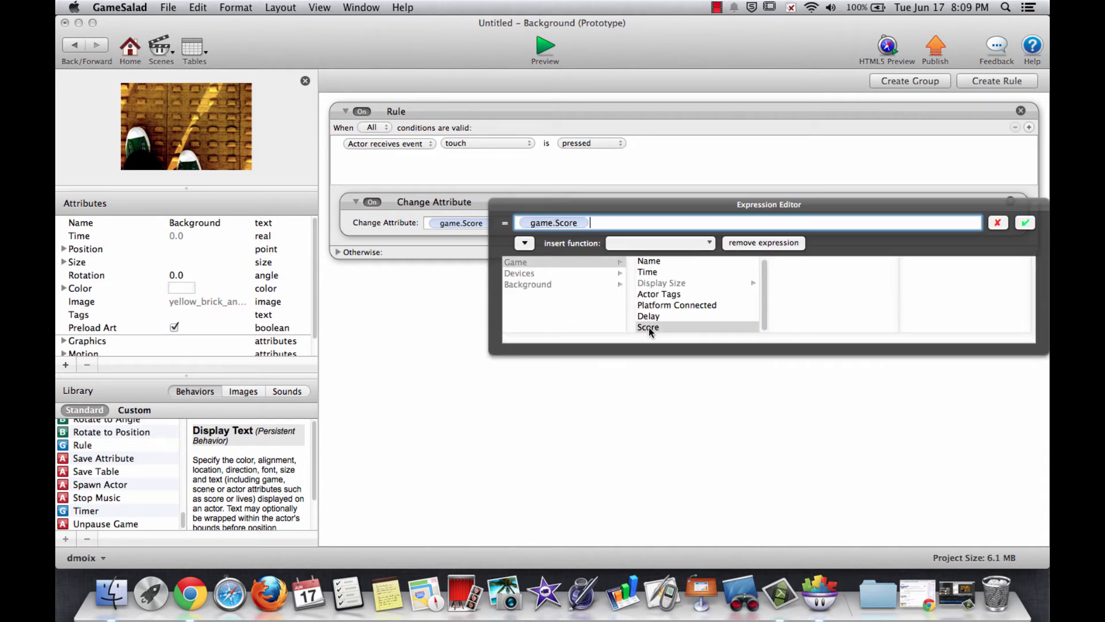
{"action": "type", "text": "-1"}
{"action": "left_click", "coordinate": [1025, 223]}
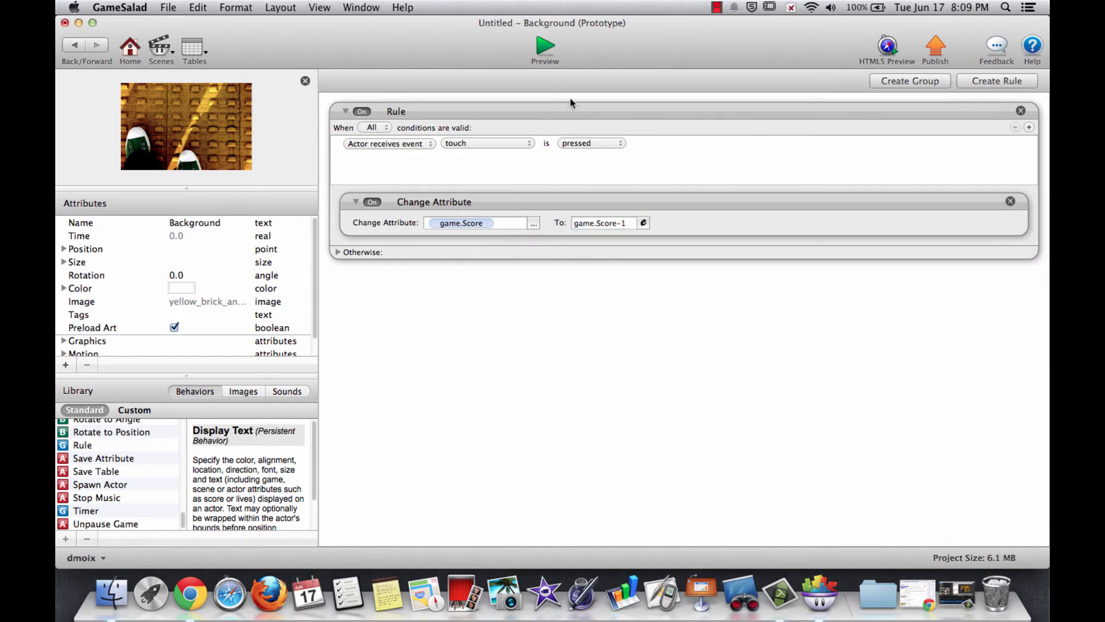
- Preview the game, touch the bare background to test the score penalty, and restart the preview
{"action": "left_click", "coordinate": [544, 47]}
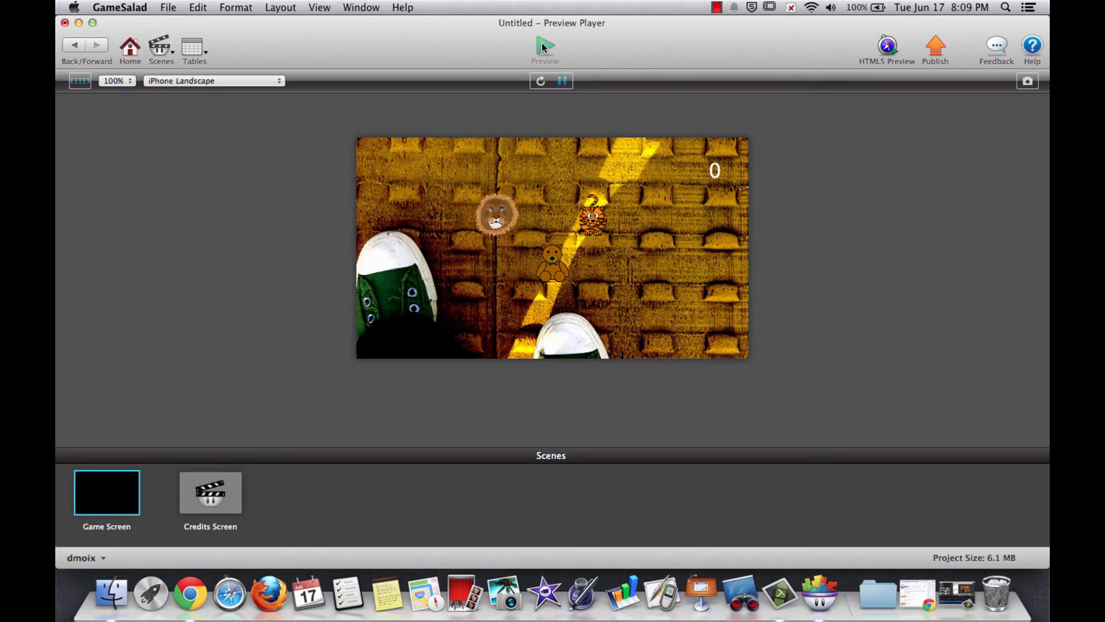
{"action": "left_click", "coordinate": [699, 299]}
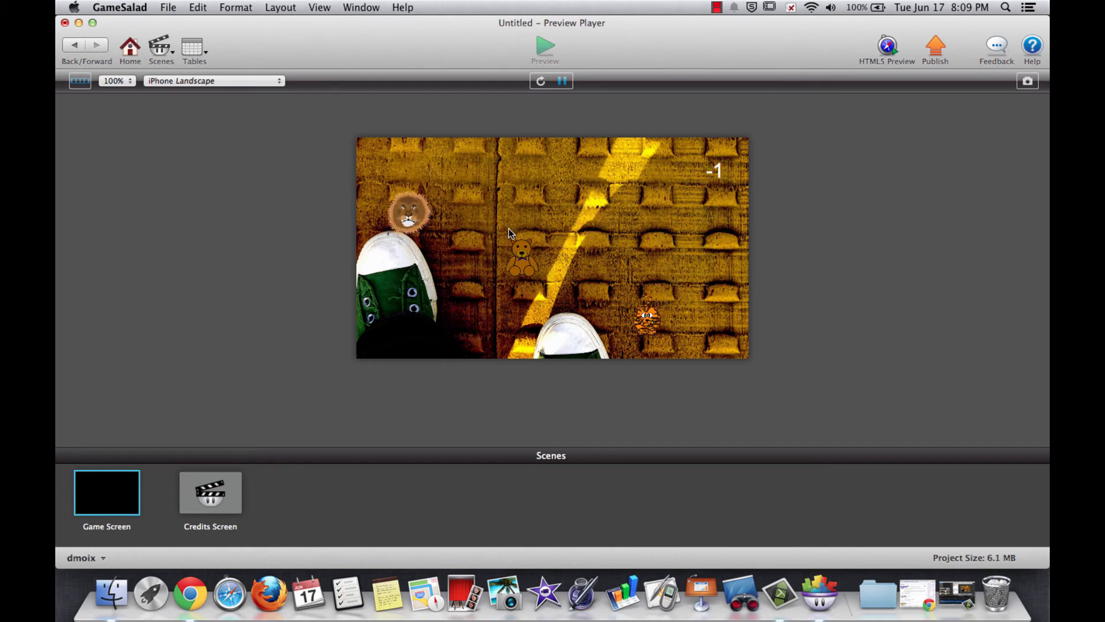
{"action": "left_click", "coordinate": [541, 82]}
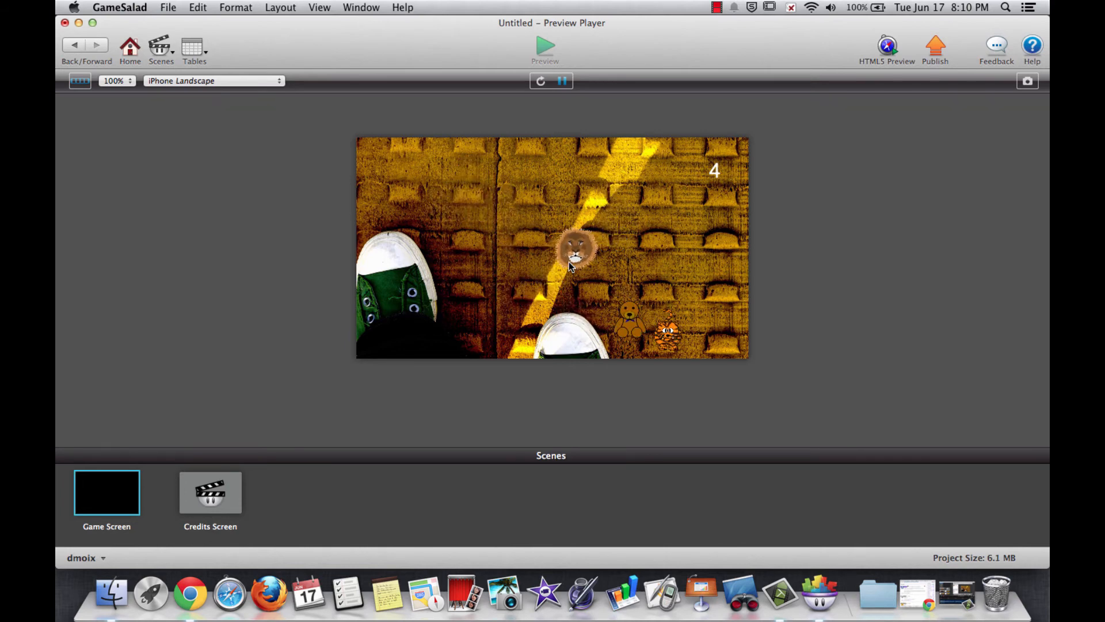
- Return to the Game Screen scene, open the Lion actor and change its score expression to game.Score+11
{"action": "left_click", "coordinate": [74, 46]}
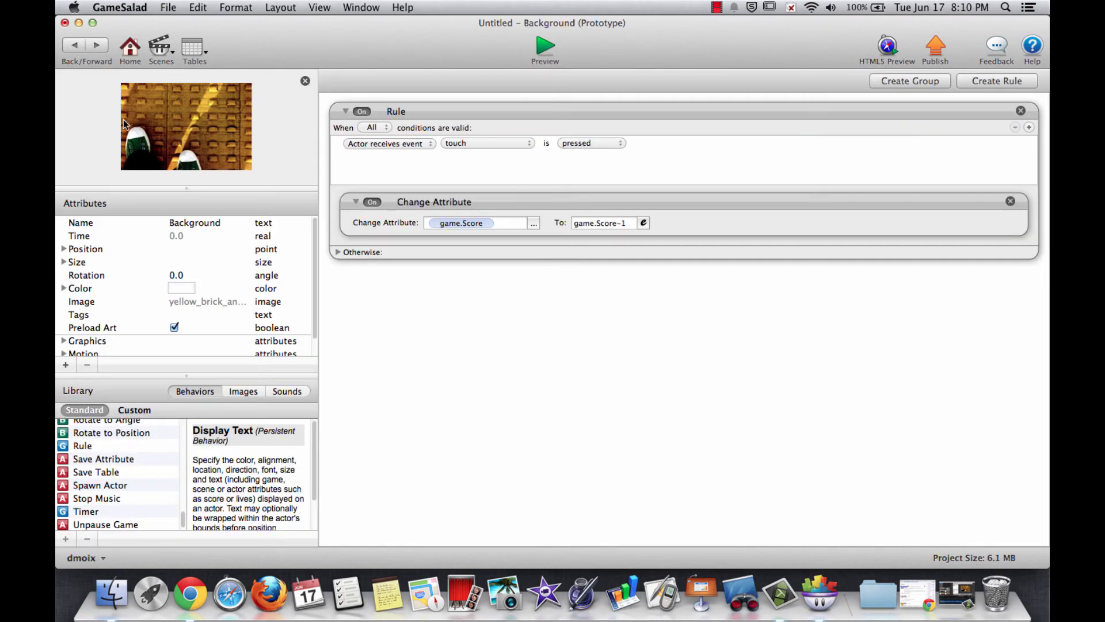
{"action": "left_click", "coordinate": [78, 46]}
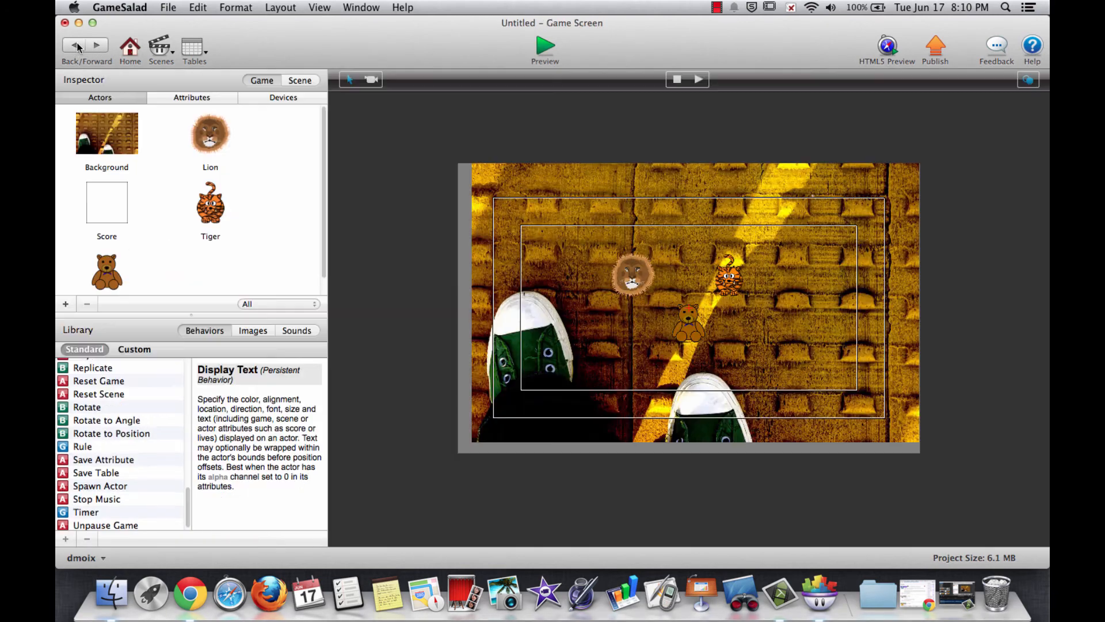
{"action": "double_click", "coordinate": [202, 133]}
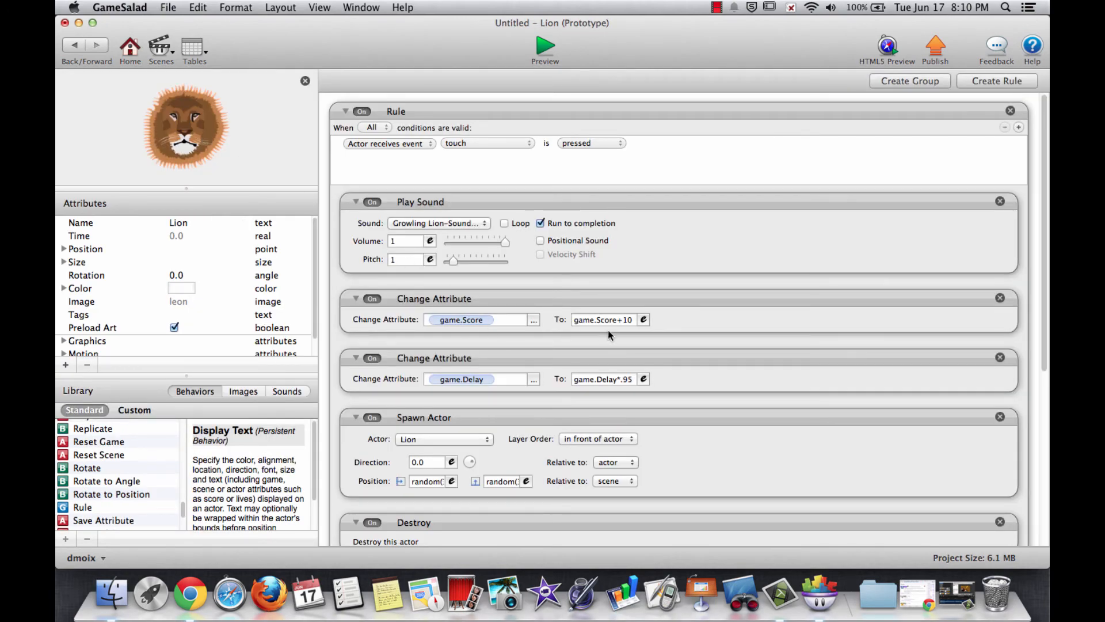
{"action": "left_click", "coordinate": [633, 320]}
{"action": "left_click", "coordinate": [633, 321]}
{"action": "key", "text": "BackSpace"}
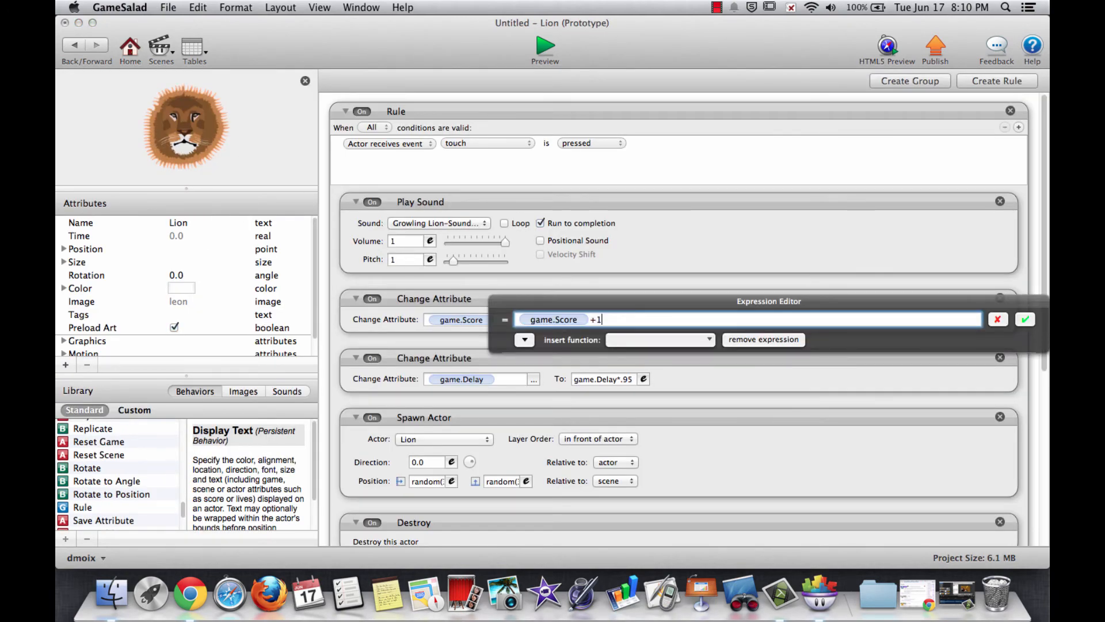
{"action": "left_click", "coordinate": [1026, 320]}
- Go back to the scene, open the Tiger actor and change its score expression to game.Score+6
{"action": "left_click", "coordinate": [74, 45]}
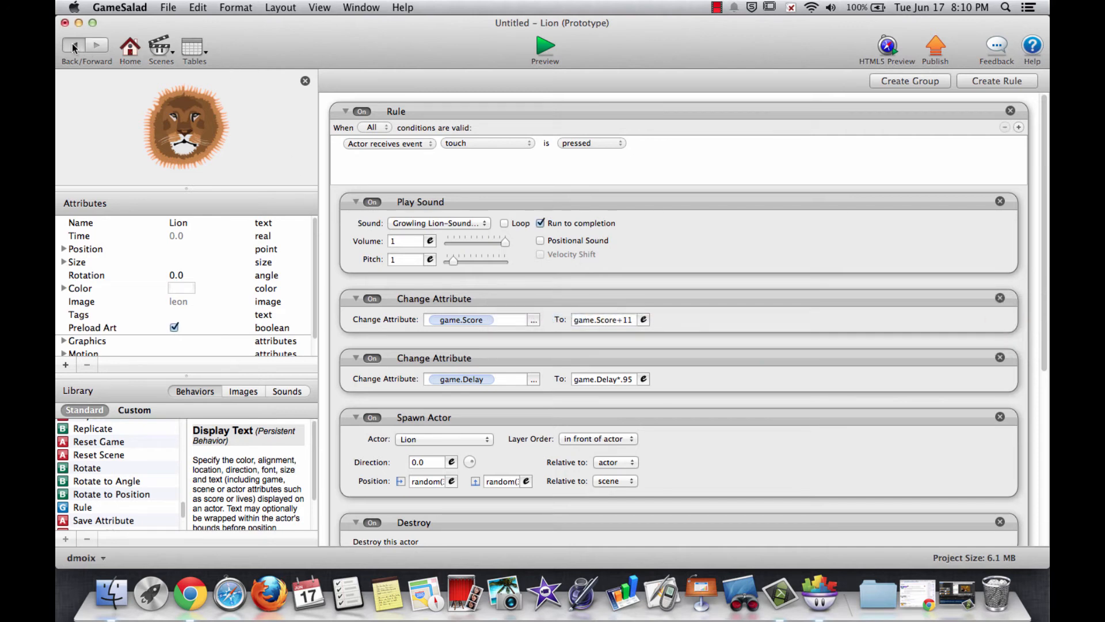
{"action": "double_click", "coordinate": [208, 207]}
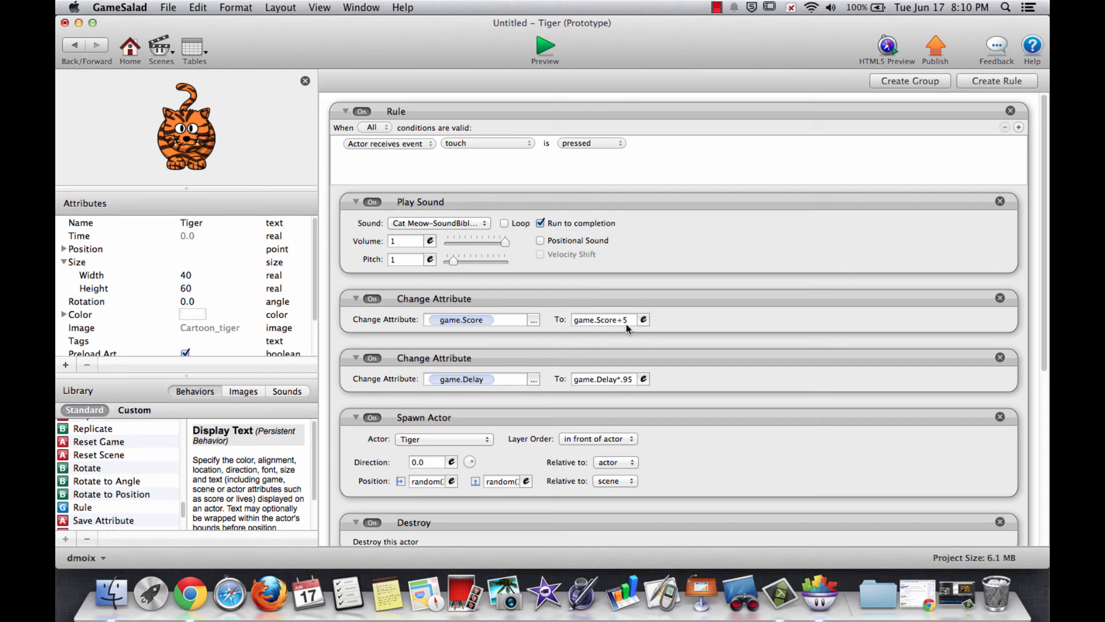
{"action": "left_click", "coordinate": [627, 325]}
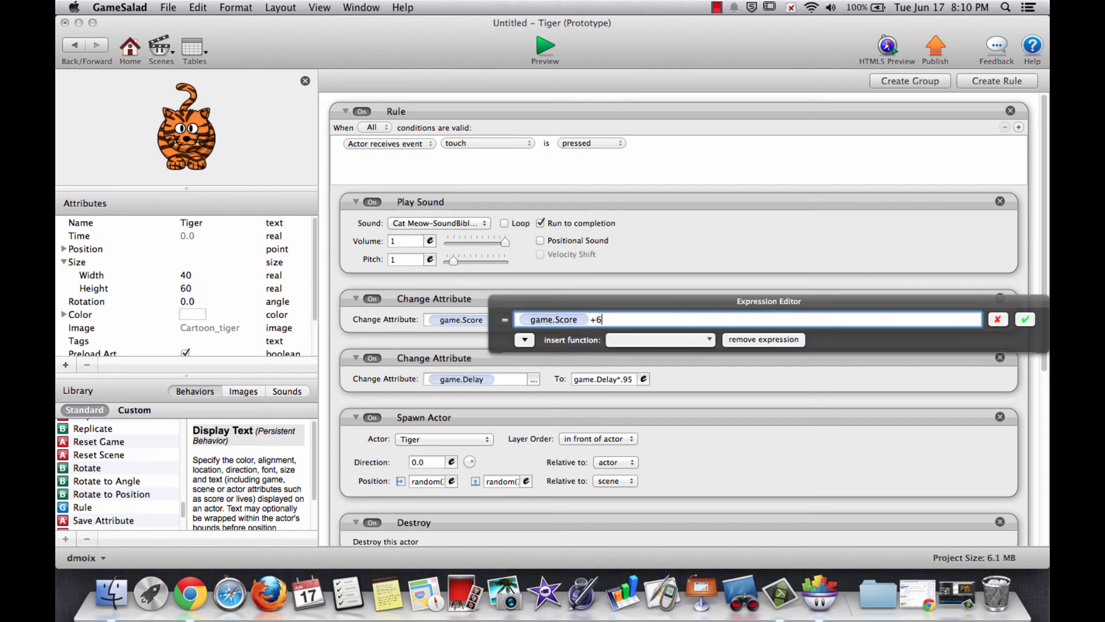
{"action": "left_click", "coordinate": [1029, 326]}
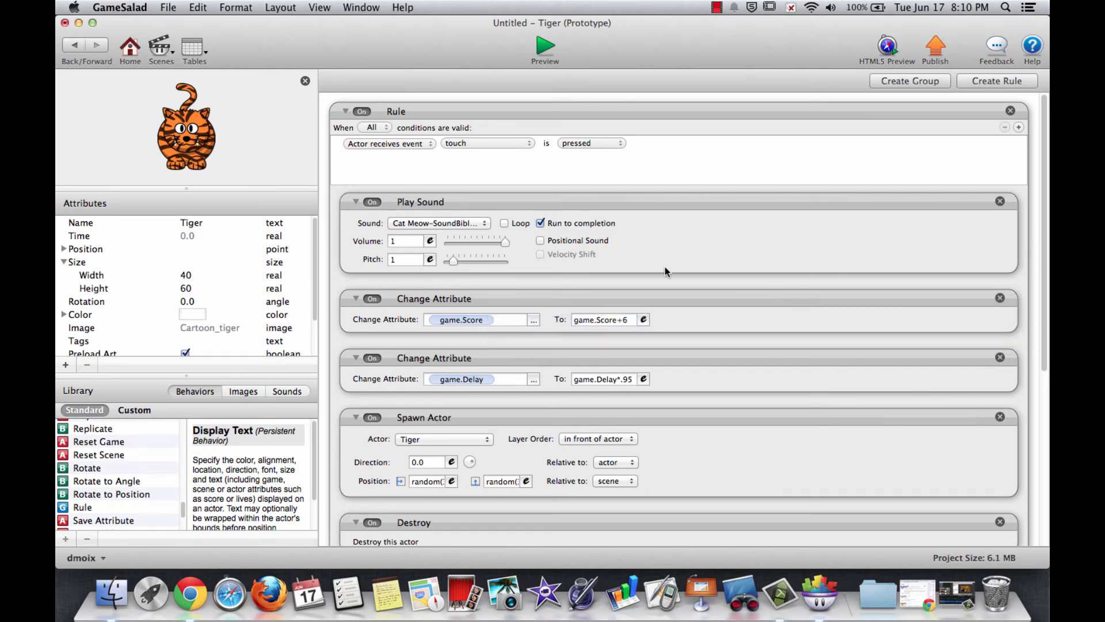
- Go back to the scene, open the Bear actor and change its score expression to game.Score-4
{"action": "left_click", "coordinate": [74, 48]}
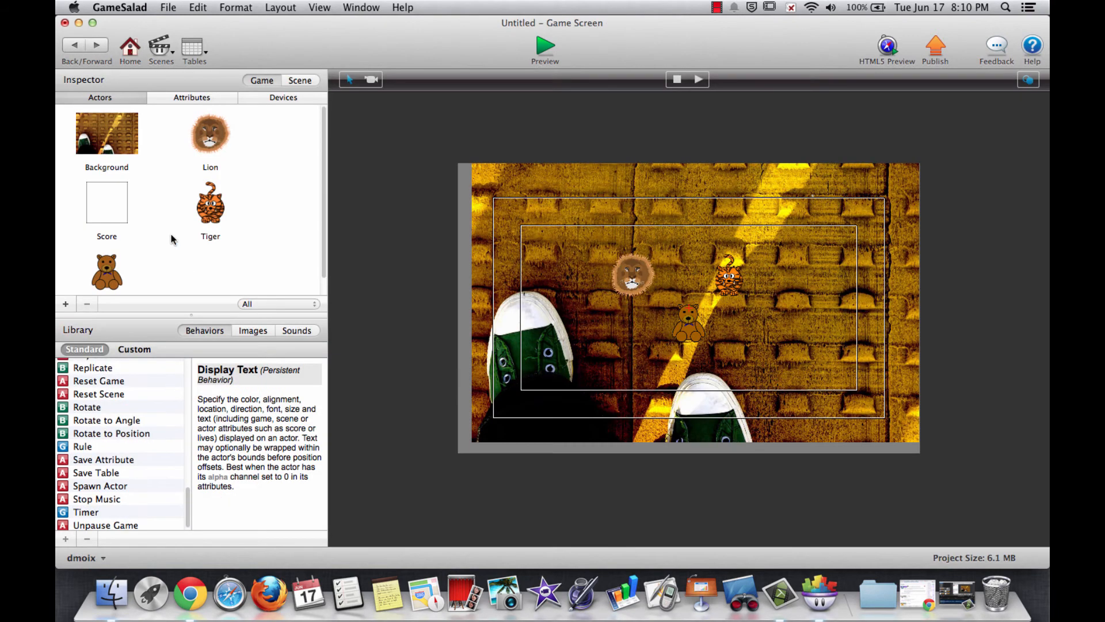
{"action": "left_click", "coordinate": [114, 277]}
{"action": "double_click", "coordinate": [114, 277]}
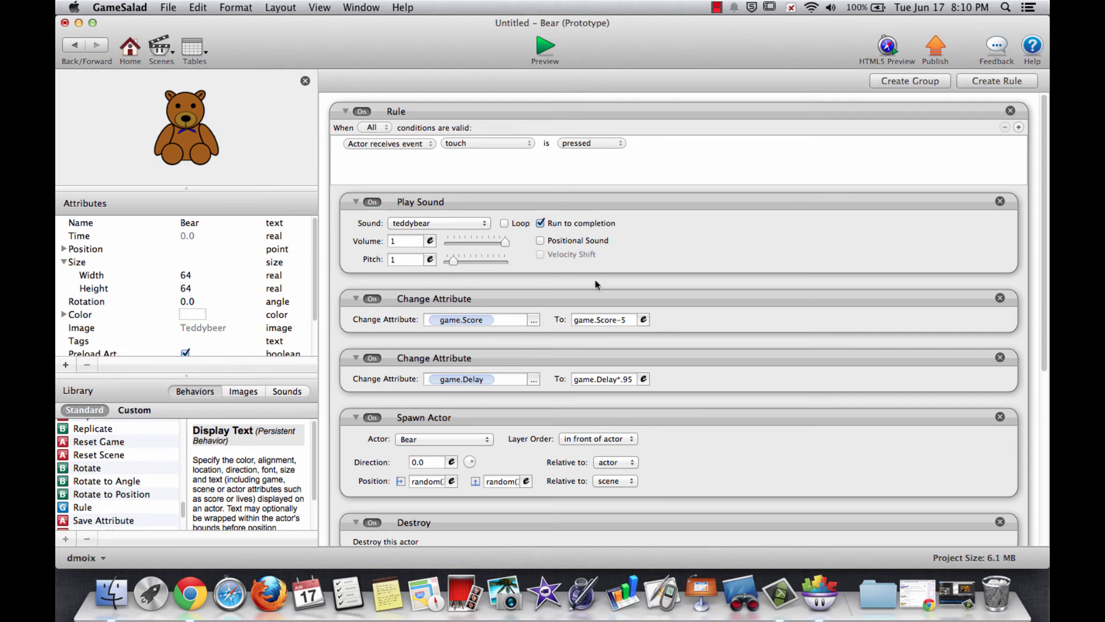
{"action": "left_click", "coordinate": [627, 321]}
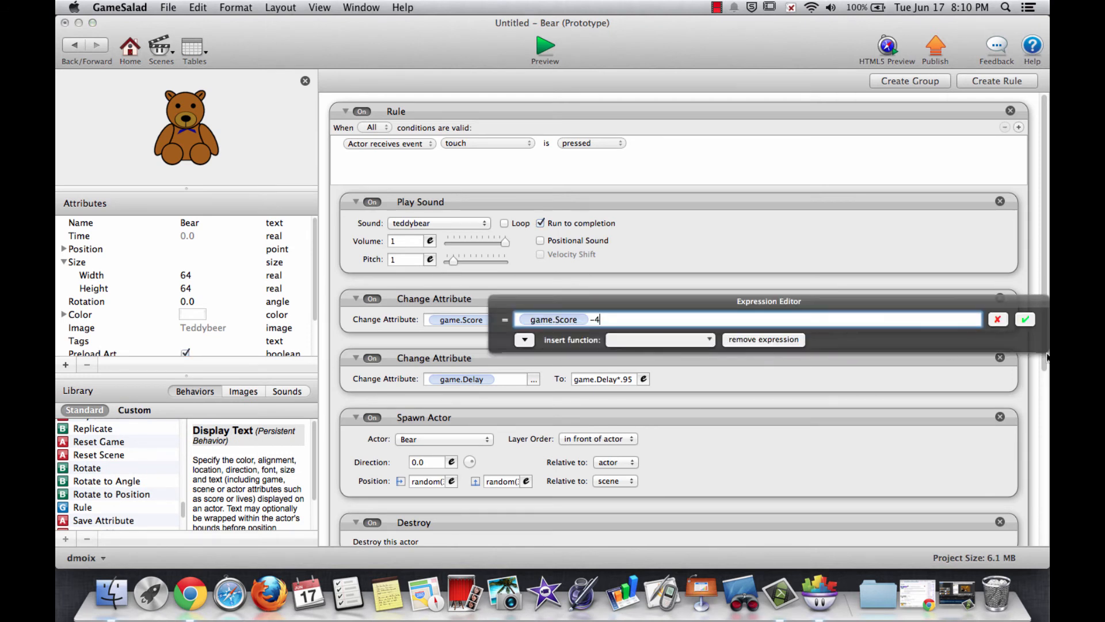
{"action": "left_click", "coordinate": [1026, 322]}
- Preview the game and touch the bare background and the animals to test the adjusted scoring
{"action": "left_click", "coordinate": [544, 46]}
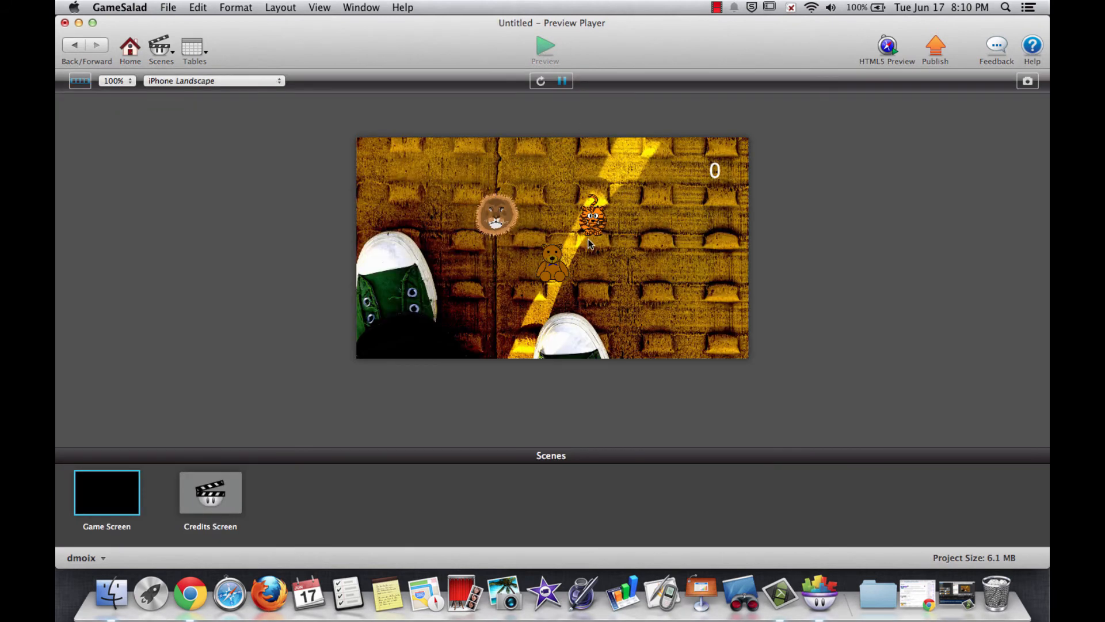
{"action": "left_click", "coordinate": [598, 269]}
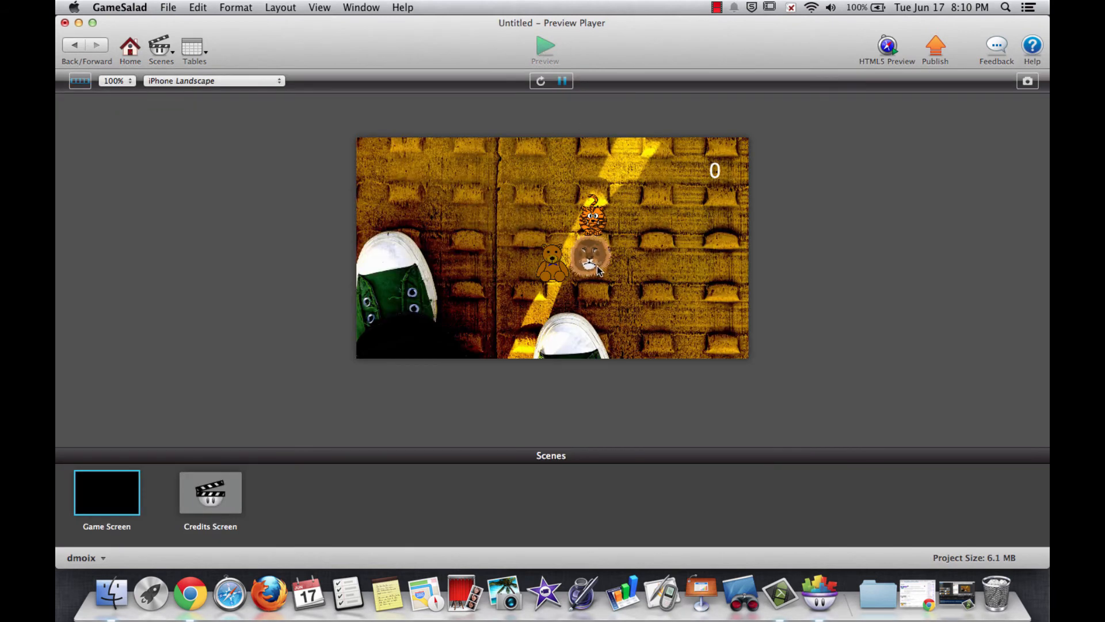
{"action": "left_click", "coordinate": [723, 247]}
{"action": "triple_click", "coordinate": [721, 246]}
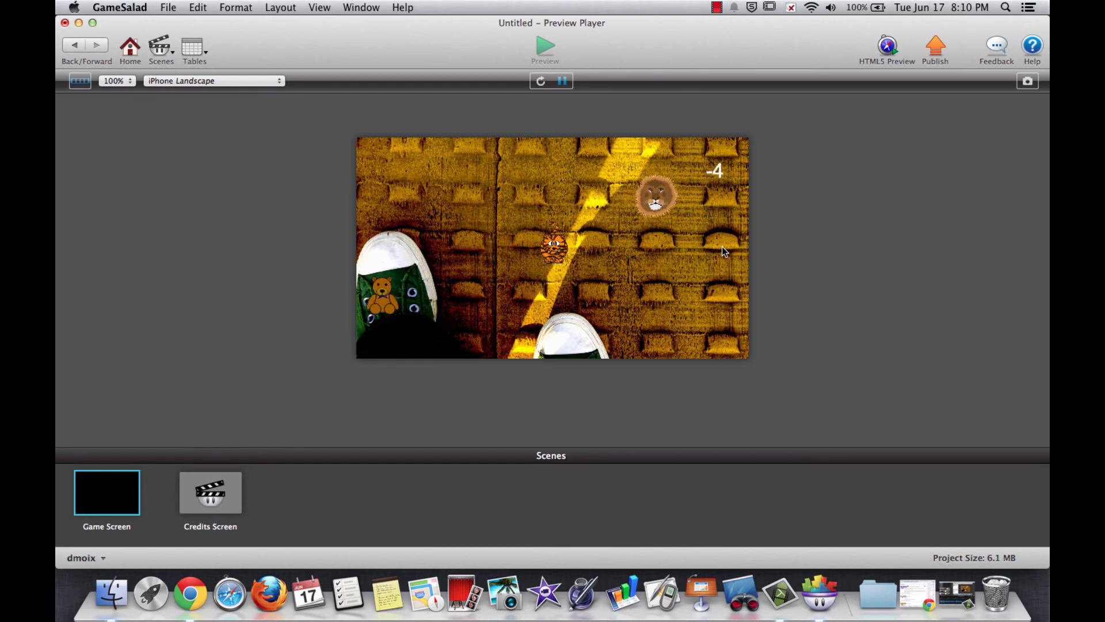
{"action": "left_click", "coordinate": [722, 247]}
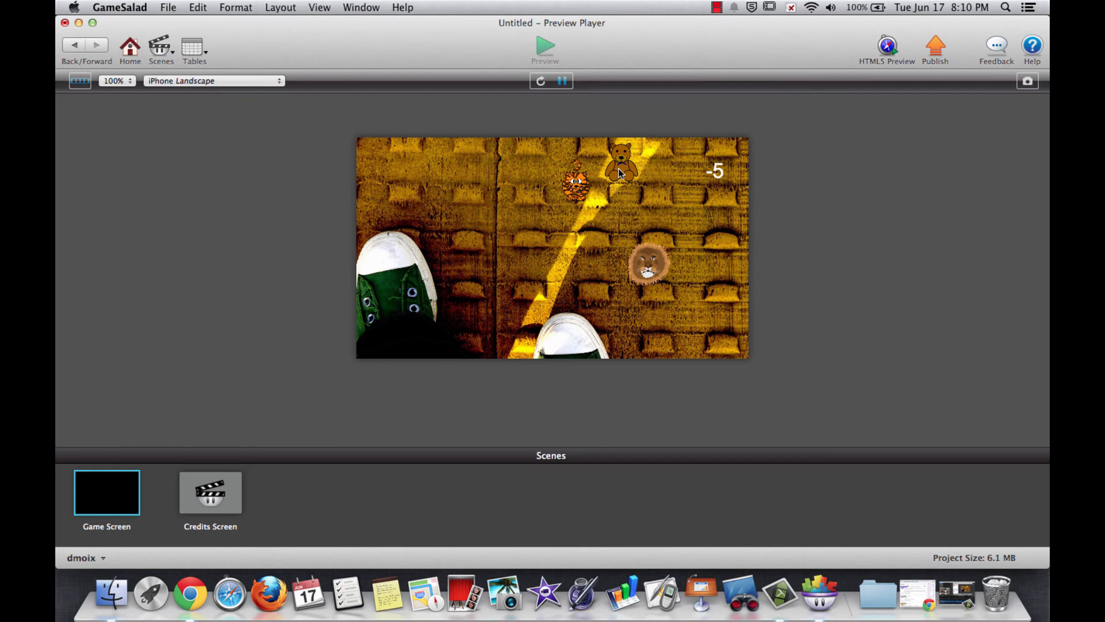
{"action": "left_click", "coordinate": [458, 289]}
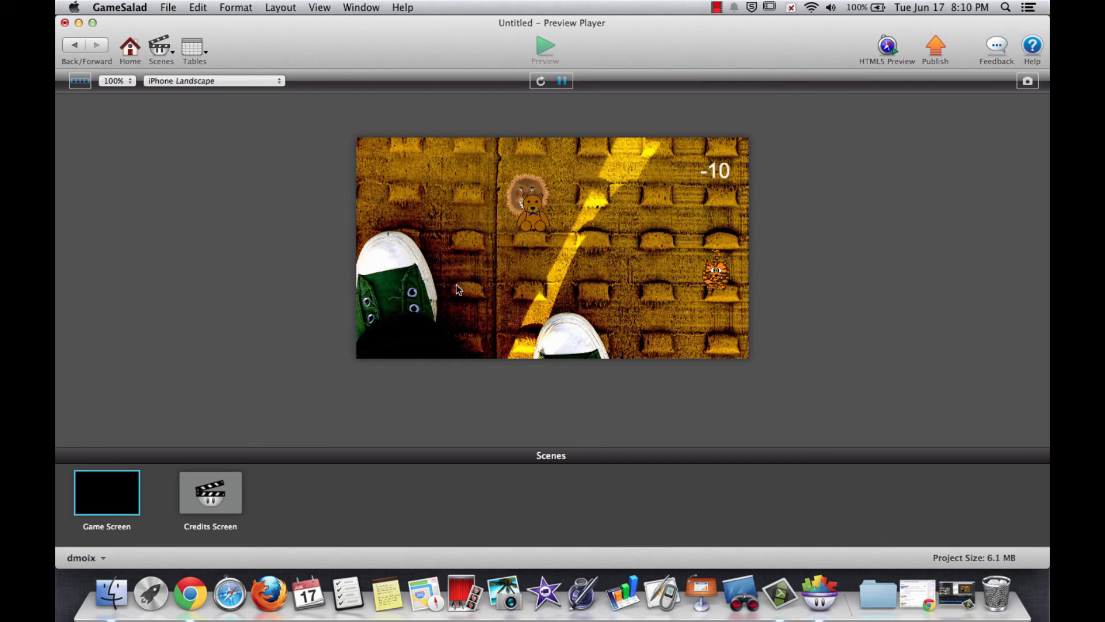
{"action": "left_click", "coordinate": [453, 282]}
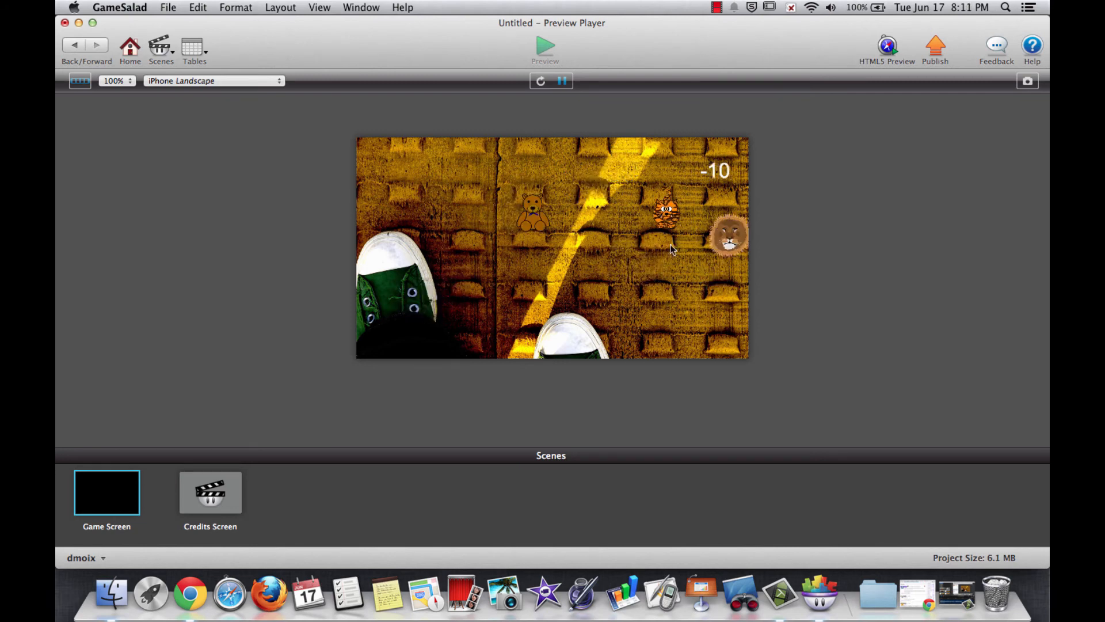
{"action": "left_click", "coordinate": [680, 306]}
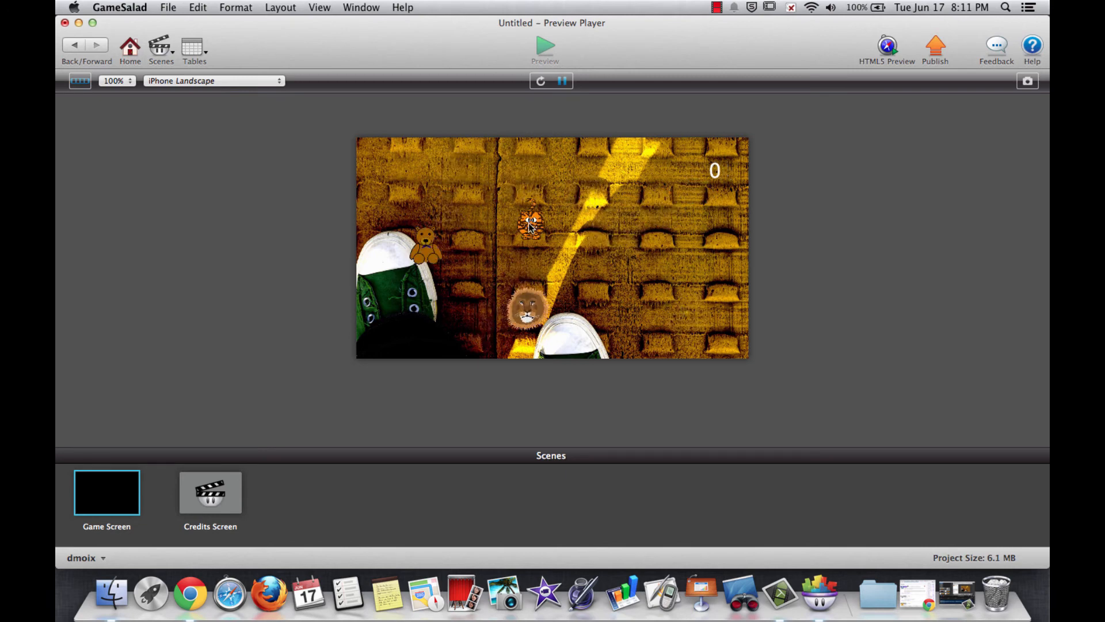
{"action": "left_click", "coordinate": [528, 223]}
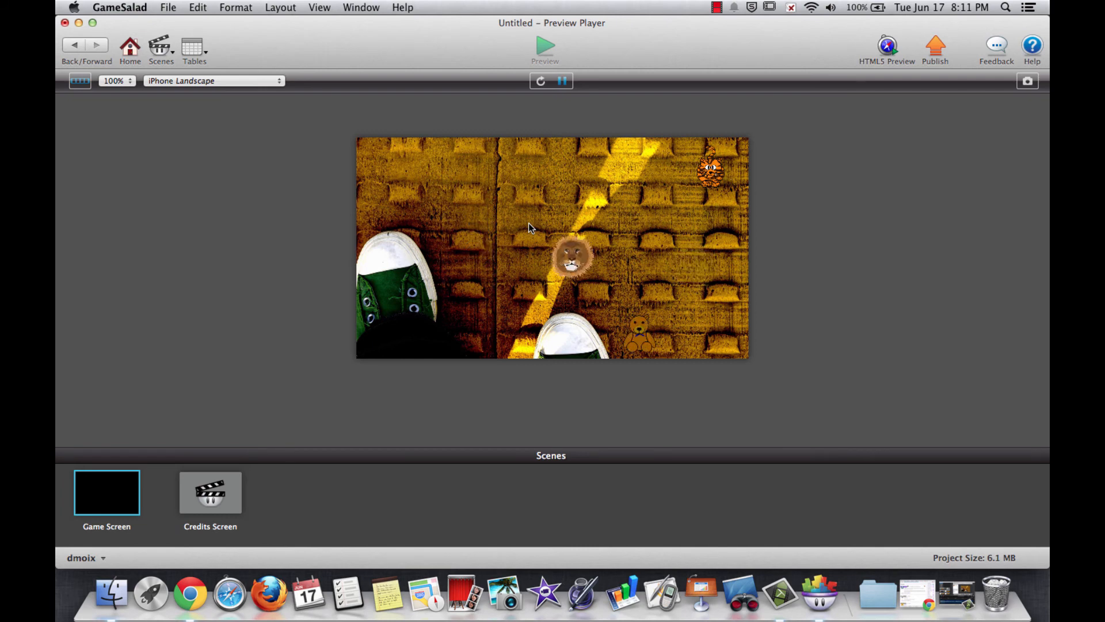
{"action": "left_click", "coordinate": [567, 175]}
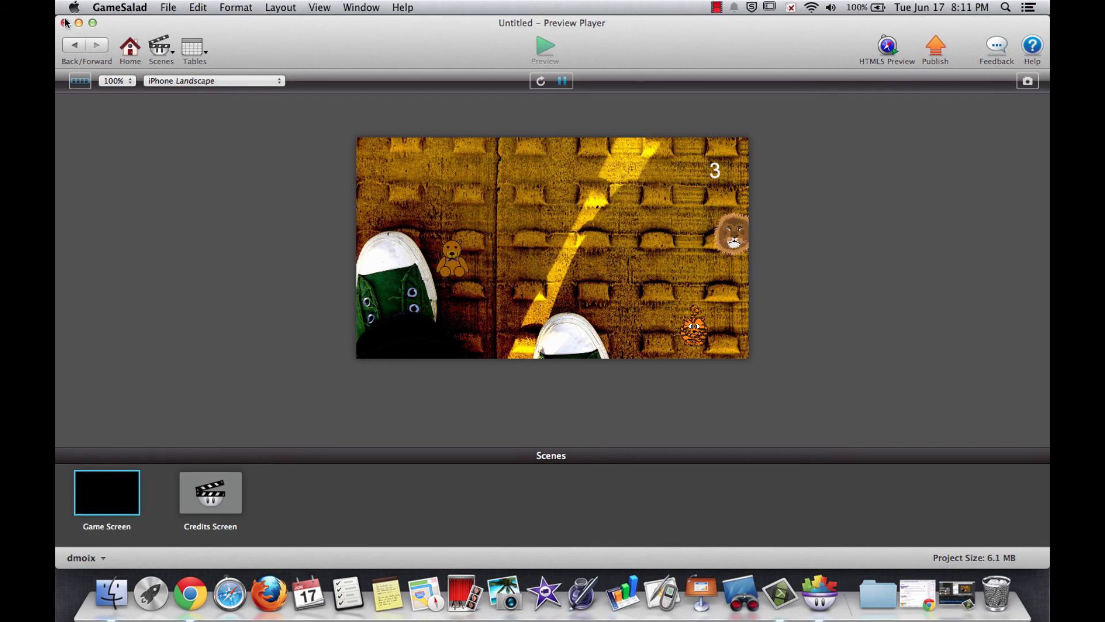
- Open the Background actor from the Game Screen scene and add a Play Sound behavior with the Cartoon Hop sound to its touch rule
{"action": "left_click", "coordinate": [72, 50]}
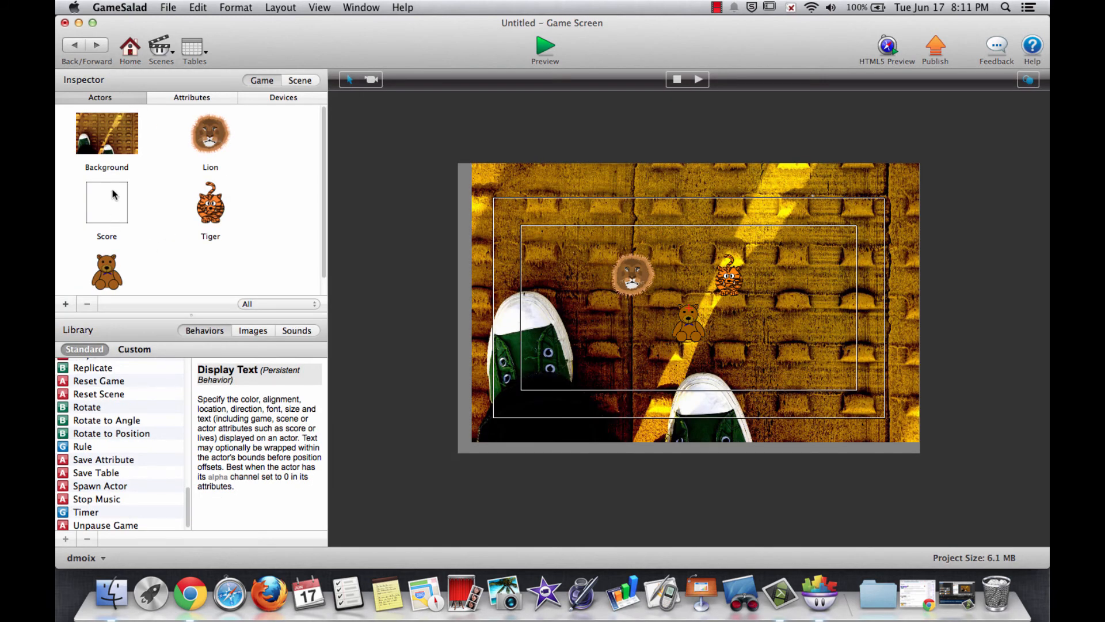
{"action": "left_click", "coordinate": [120, 138]}
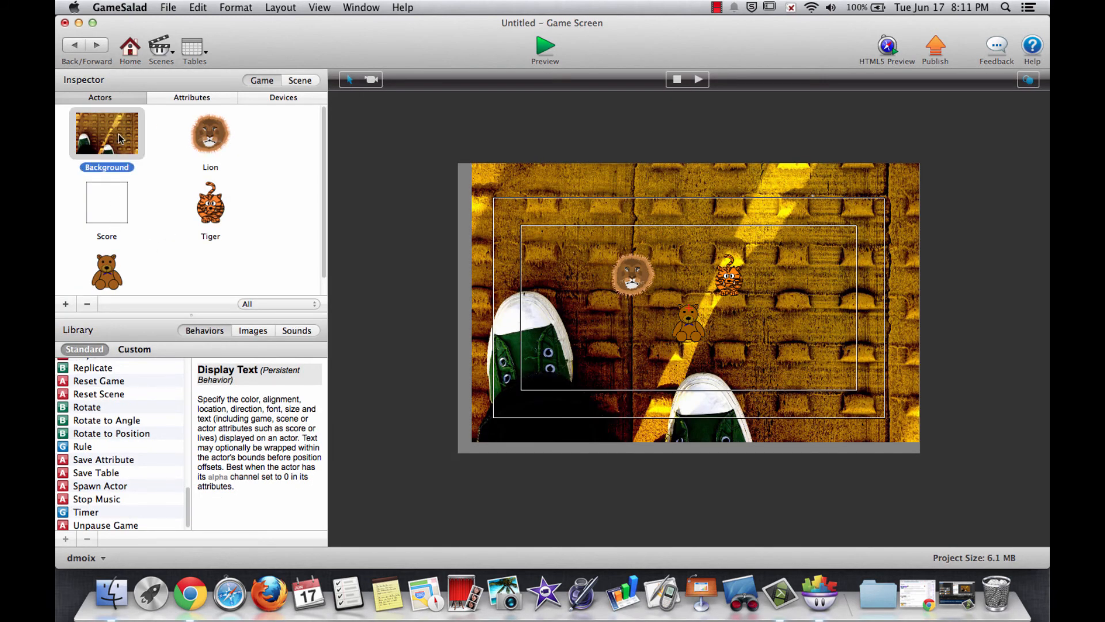
{"action": "double_click", "coordinate": [120, 139]}
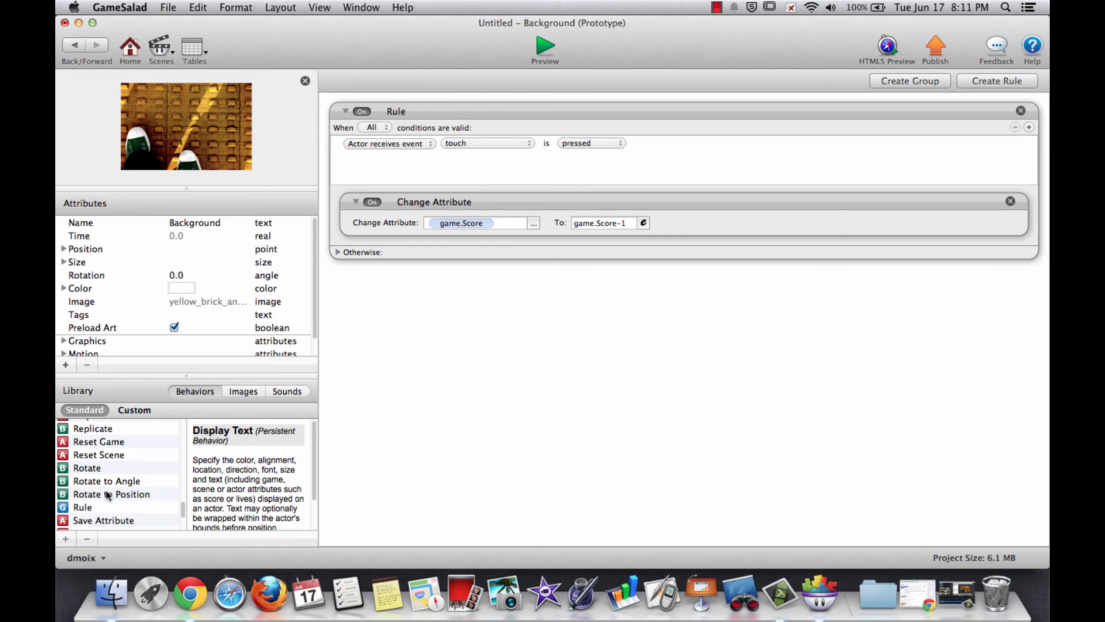
{"action": "scroll", "coordinate": [107, 495], "scroll_direction": "up", "scroll_amount": 3}
{"action": "left_click_drag", "start_coordinate": [95, 471], "coordinate": [427, 257]}
{"action": "left_click", "coordinate": [476, 283]}
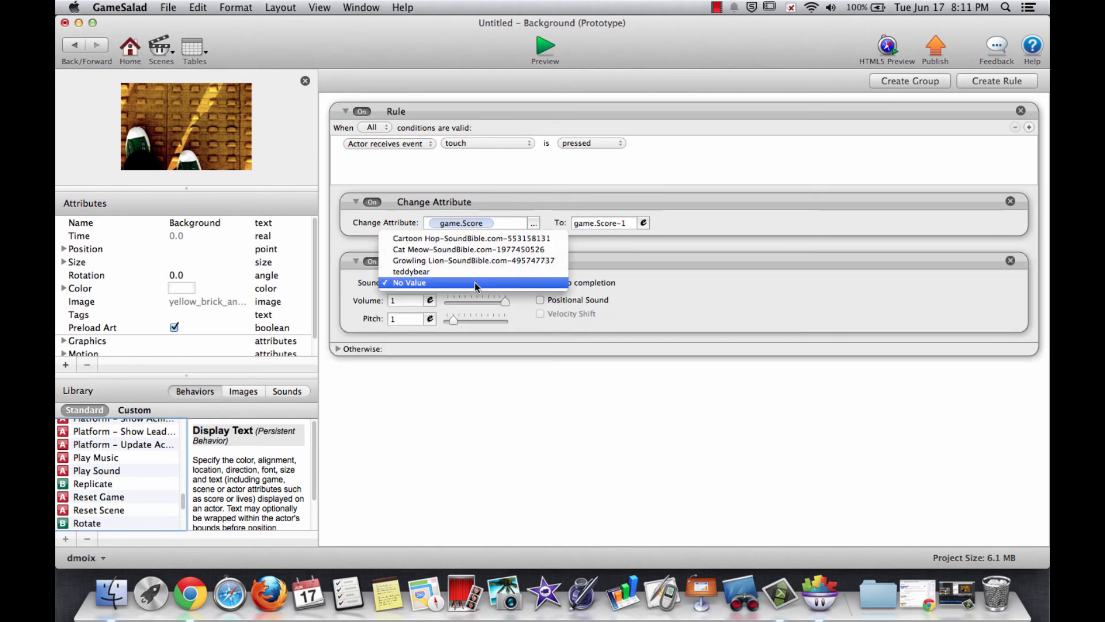
{"action": "left_click", "coordinate": [470, 242]}
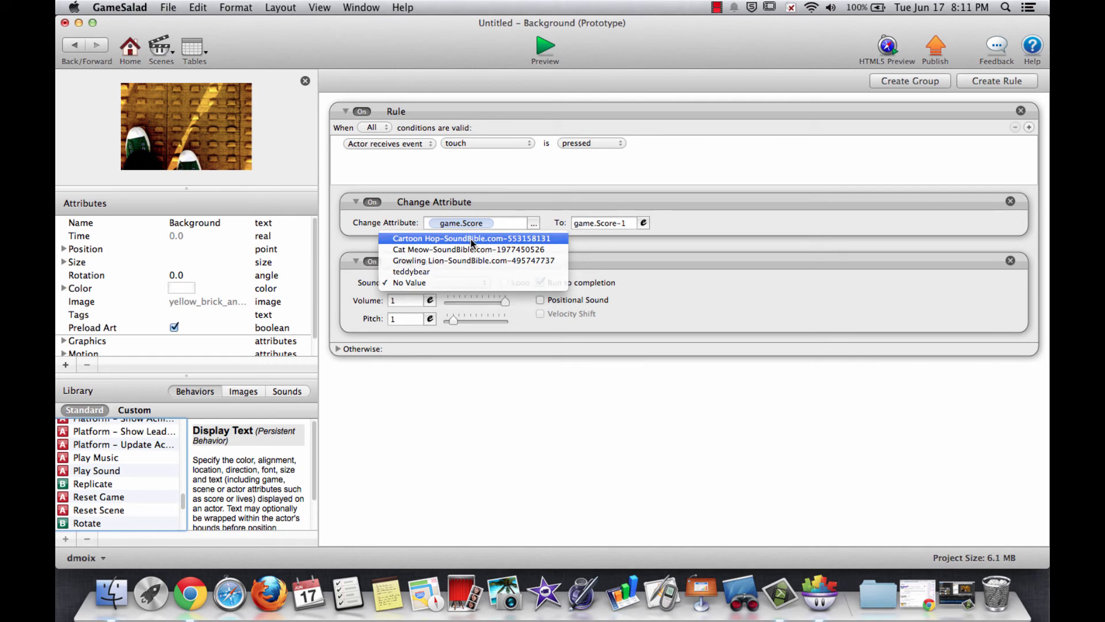
- Preview the game again, touching the background and the animals to test the background's touch sound along with the scoring
{"action": "left_click", "coordinate": [543, 53]}
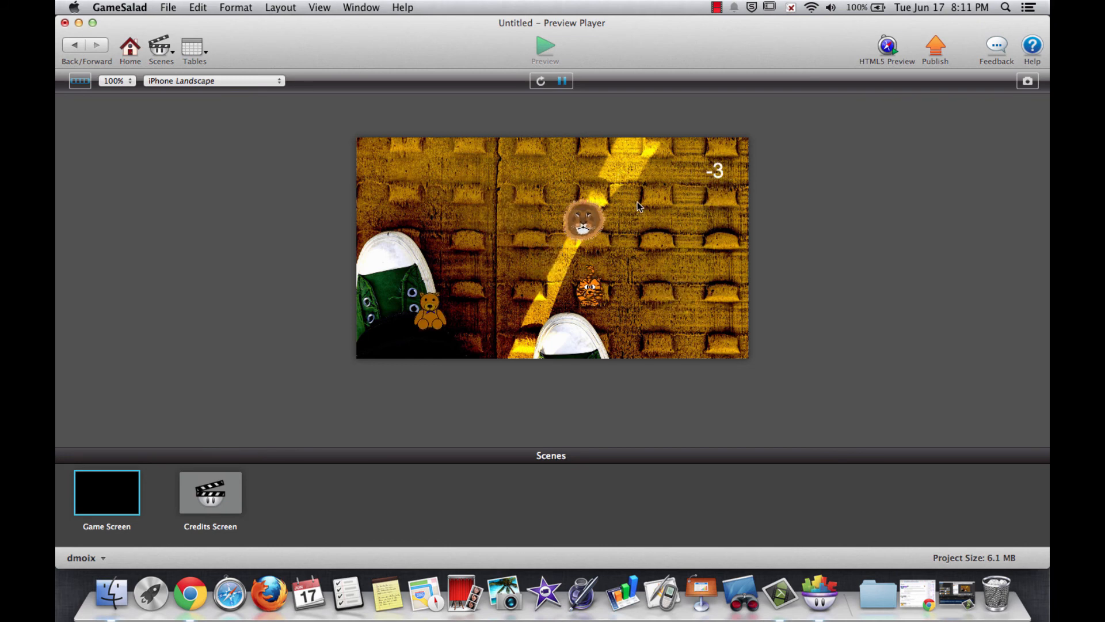
{"action": "left_click", "coordinate": [596, 226]}
{"action": "left_click", "coordinate": [547, 197]}
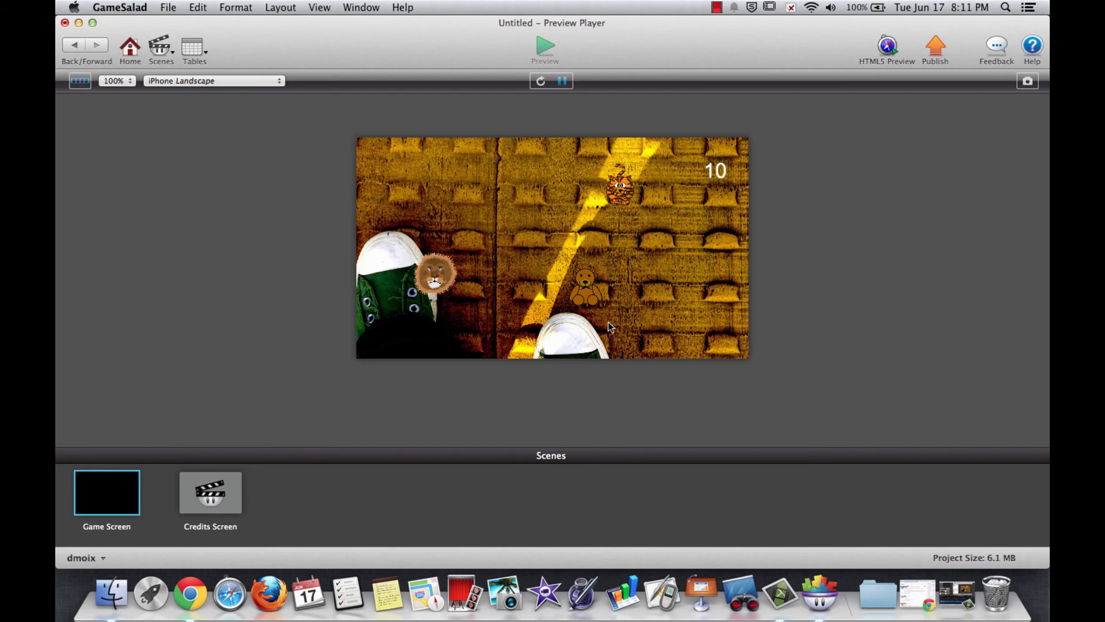
{"action": "left_click", "coordinate": [586, 289]}
{"action": "left_click", "coordinate": [524, 170]}
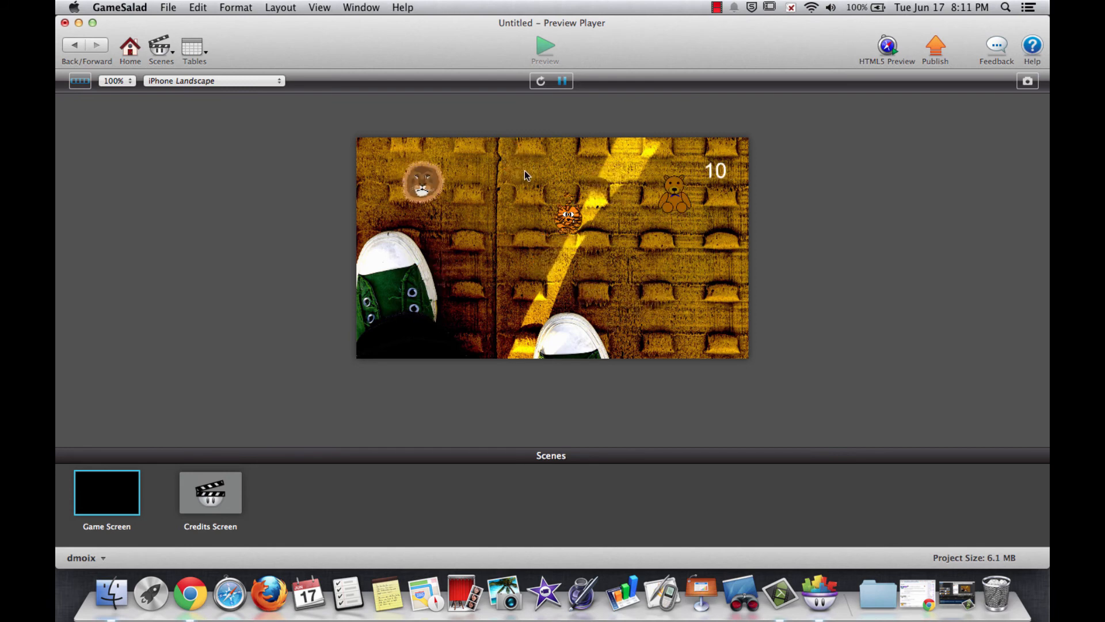
{"action": "left_click", "coordinate": [569, 214]}
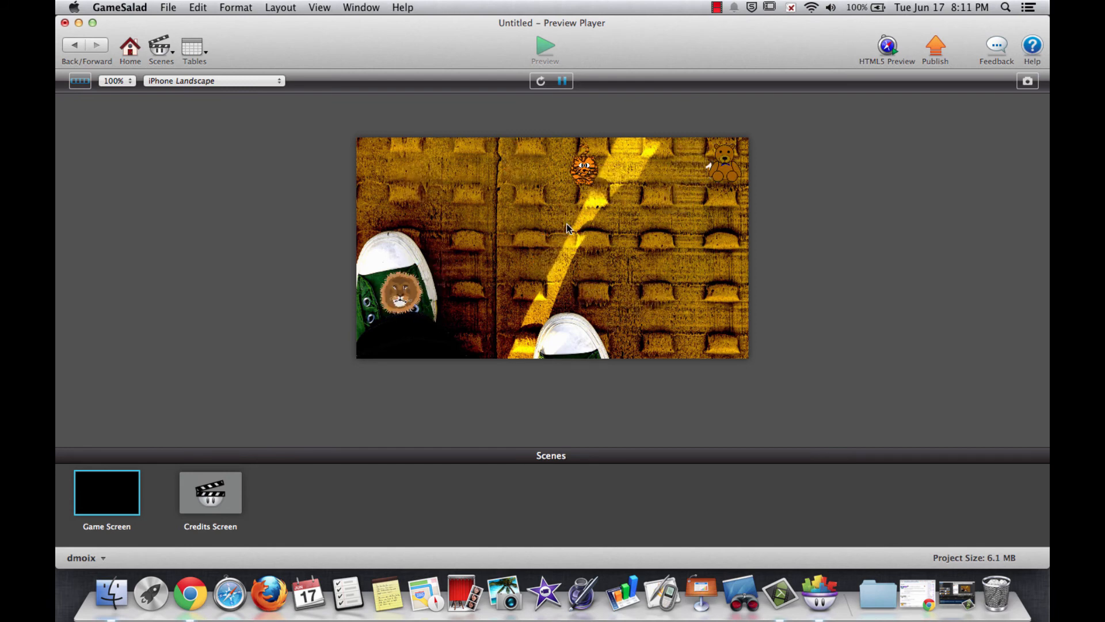